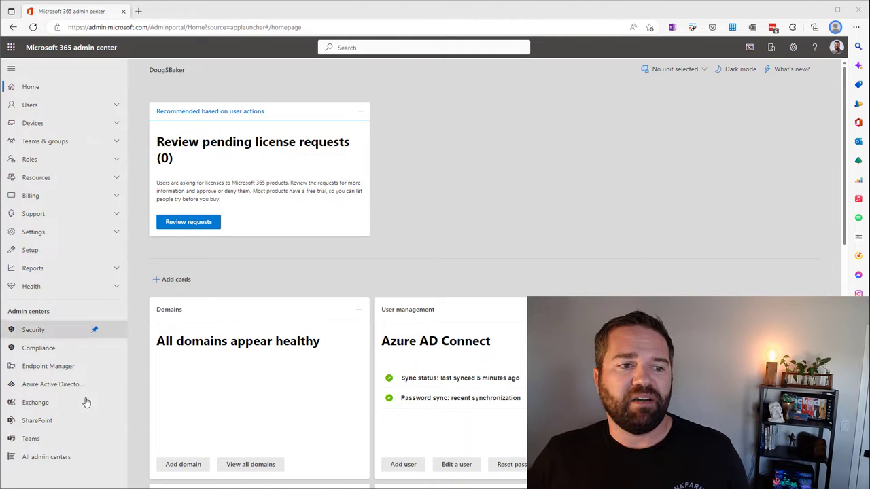
Open the organization-level Sharing policy page in the SharePoint admin center
left_click(39, 421)
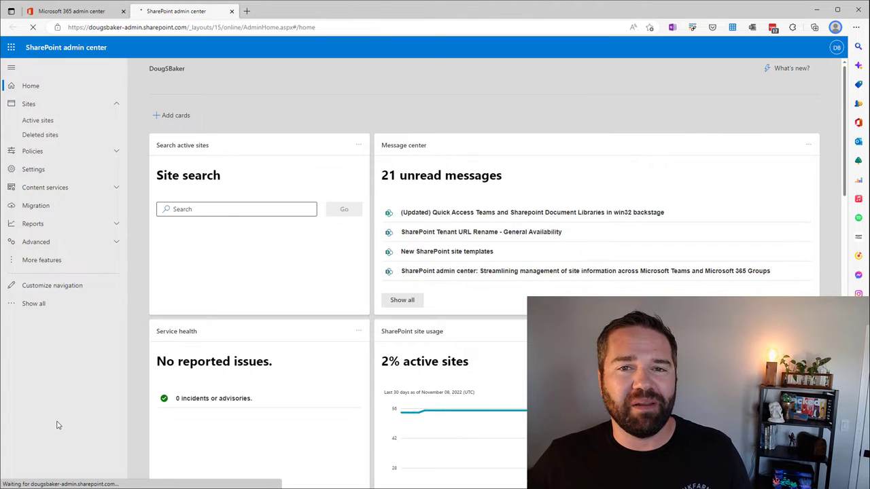
left_click(63, 152)
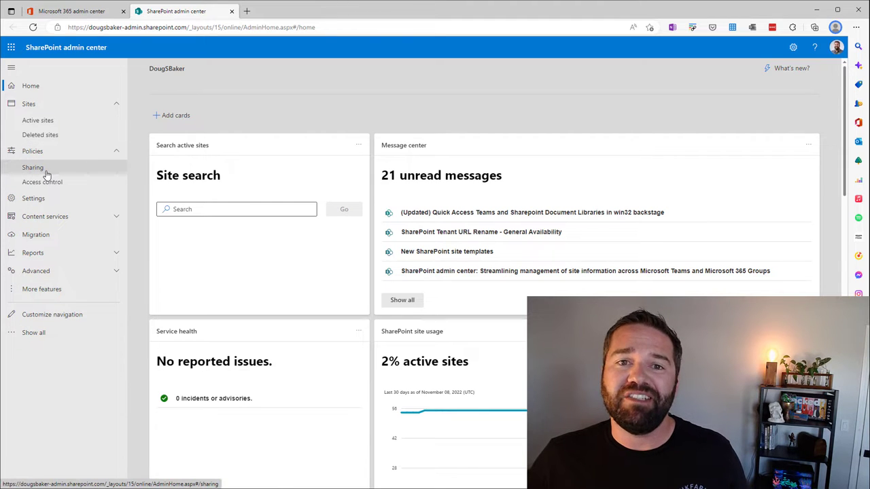
left_click(46, 174)
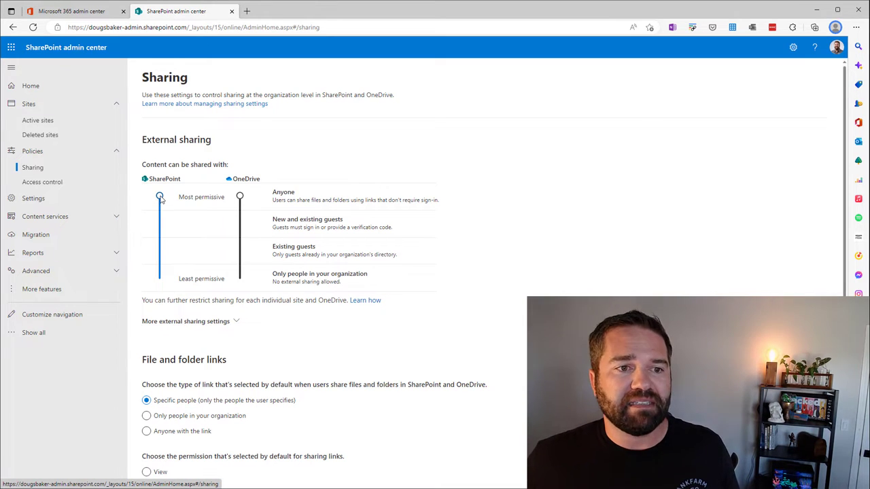
Try different external sharing levels for SharePoint and OneDrive, leaving SharePoint at Anyone and OneDrive at Existing guests
mouse_move(160, 198)
left_mouse_down()
mouse_move(166, 291)
mouse_move(168, 196)
mouse_move(163, 224)
mouse_move(161, 206)
left_mouse_up()
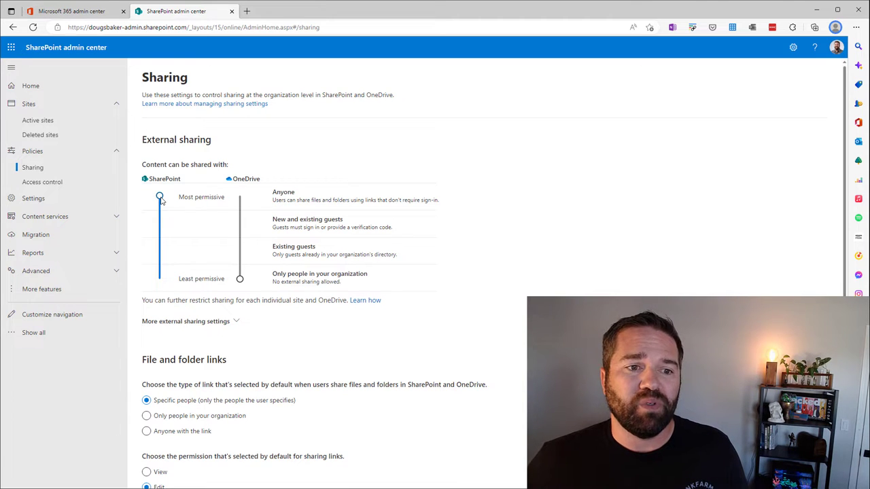
mouse_move(161, 197)
left_mouse_down()
mouse_move(164, 246)
mouse_move(164, 196)
left_mouse_up()
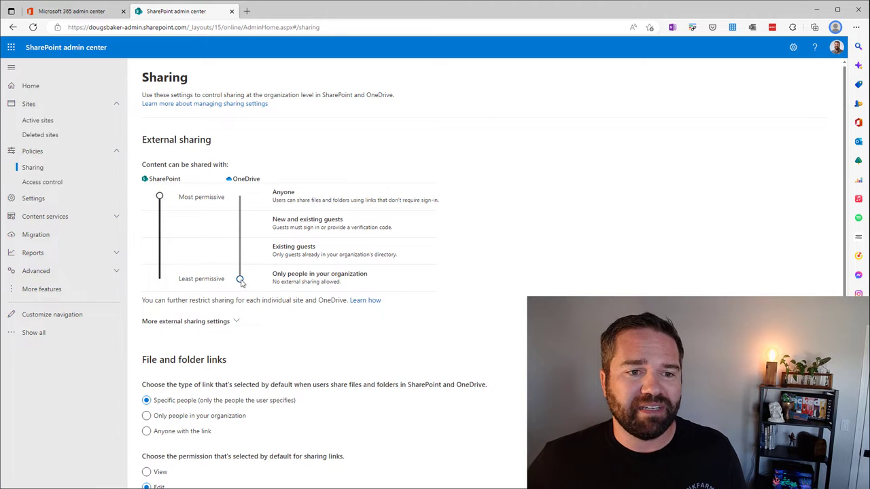
left_click_drag(240, 279, 240, 196)
left_click_drag(160, 197, 164, 253)
left_click_drag(240, 252, 246, 219)
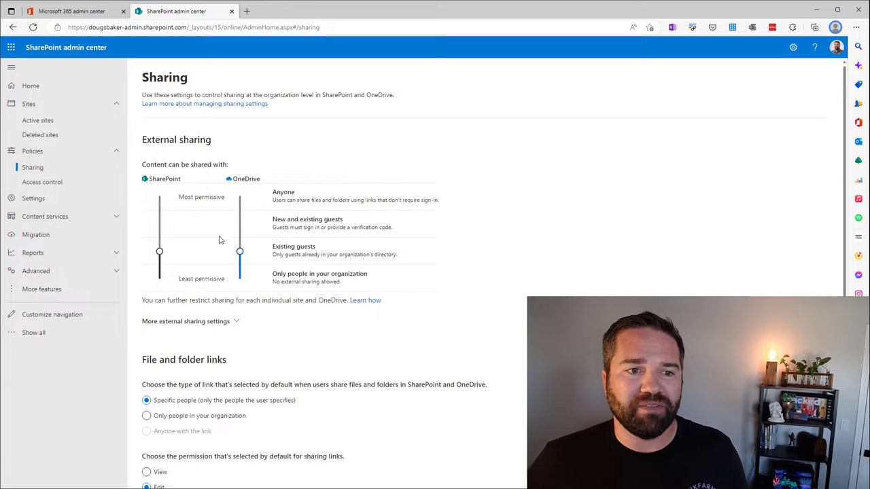
left_click_drag(159, 251, 159, 197)
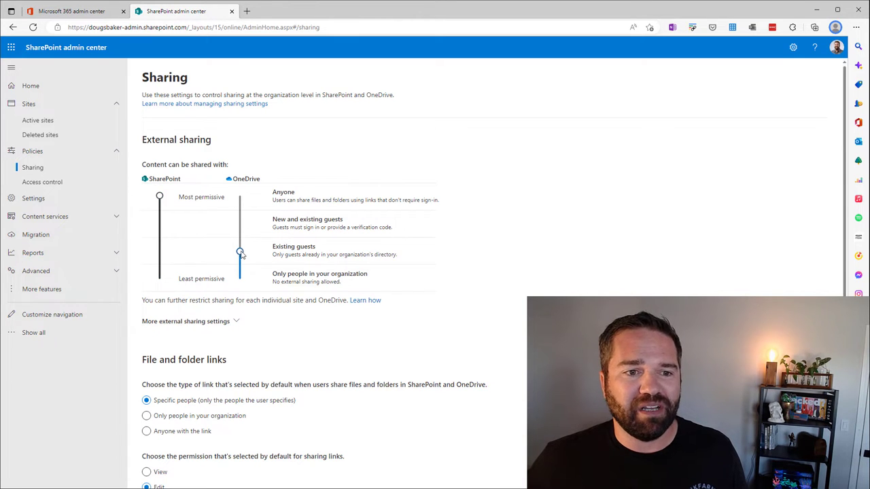
left_click_drag(241, 254, 240, 224)
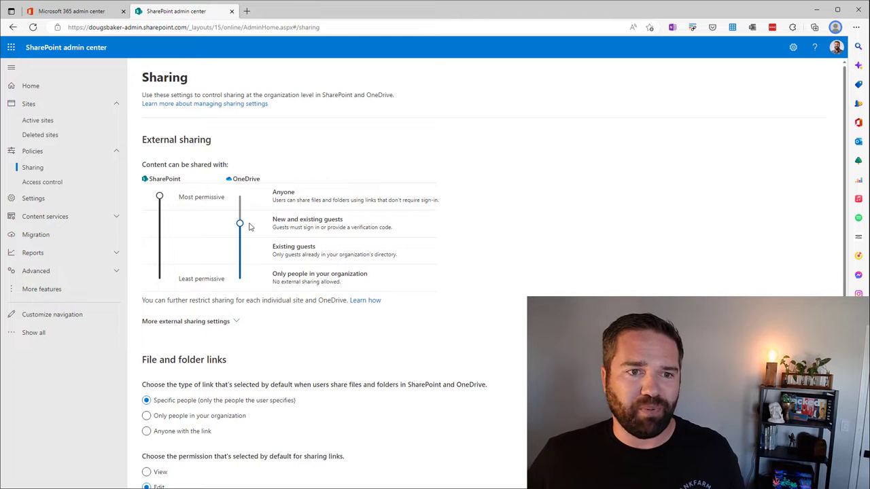
left_click(249, 252)
left_click(161, 198)
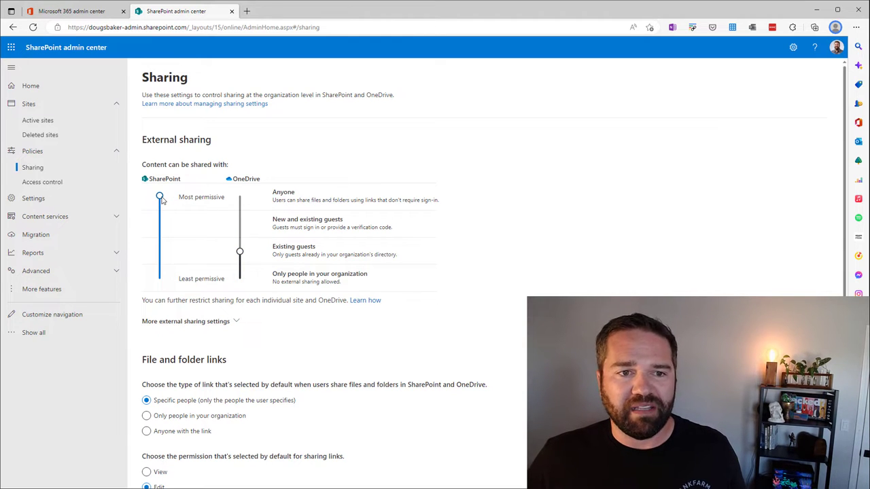
Set the external sharing level of both SharePoint and OneDrive to New and existing guests
left_click_drag(160, 197, 160, 224)
left_click(240, 252)
left_click_drag(240, 251, 240, 224)
left_click(160, 225)
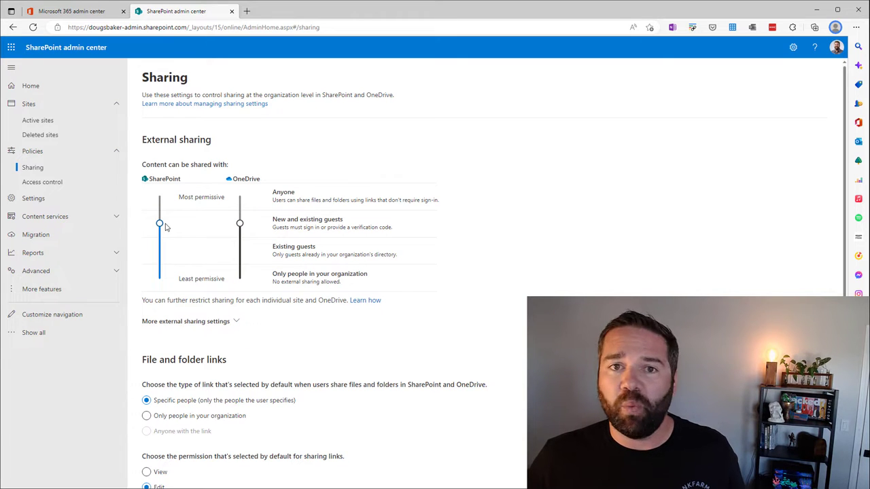
left_click(394, 207)
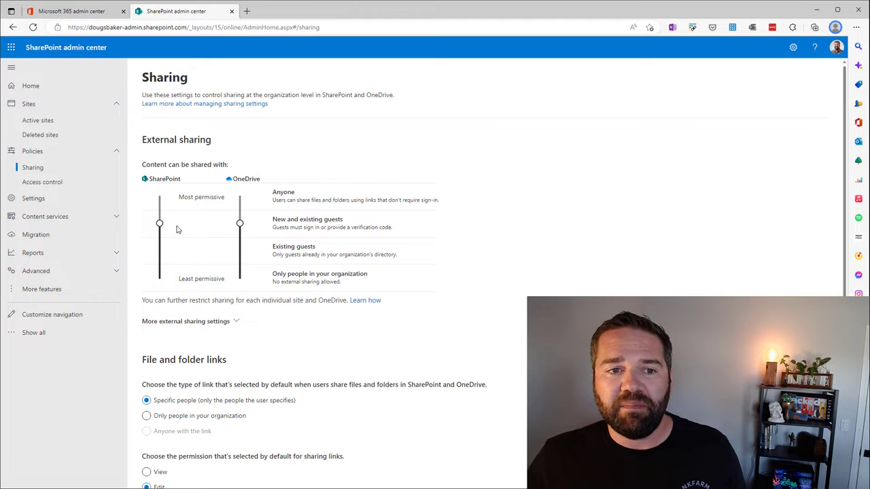
Try stricter external sharing levels such as Existing guests, and return both SharePoint and OneDrive to Anyone
left_click_drag(159, 224, 159, 252)
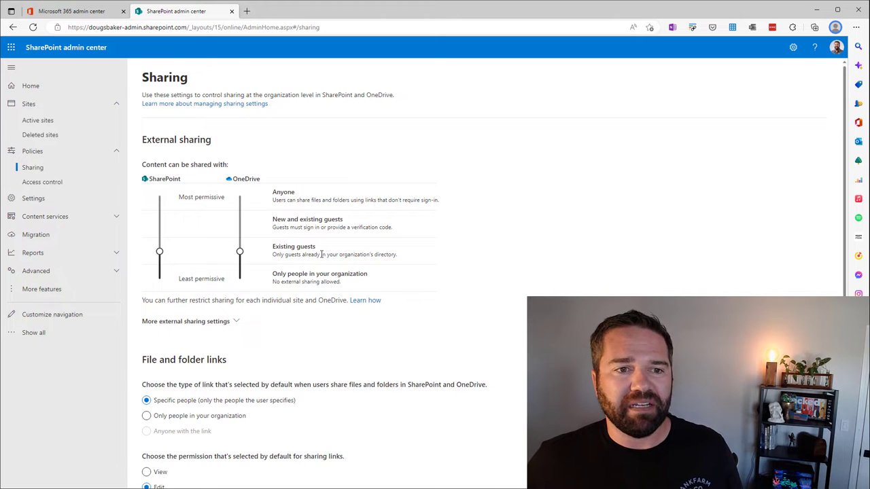
left_click_drag(160, 253, 161, 197)
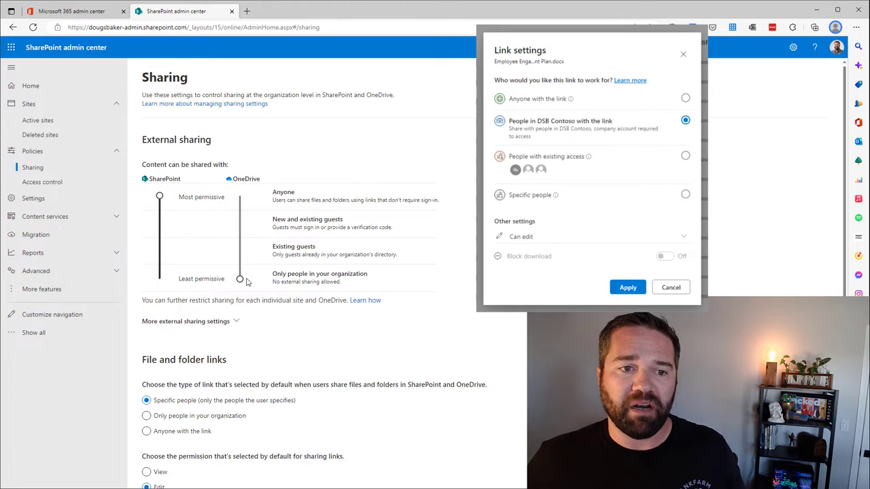
left_click_drag(244, 280, 242, 197)
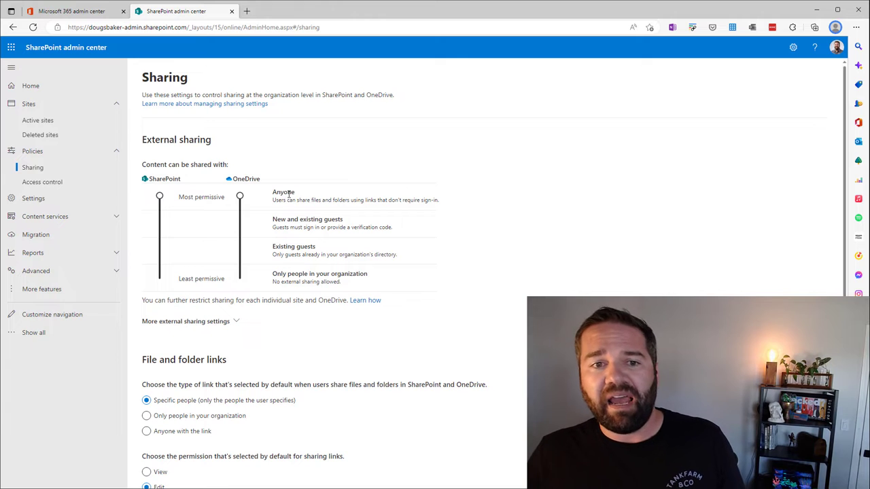
left_click_drag(281, 191, 447, 199)
left_click(440, 205)
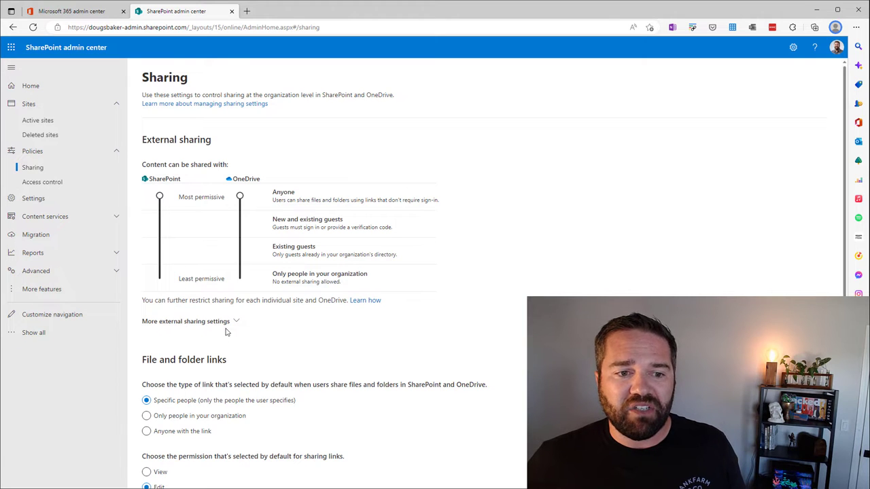
Try Anyone with the link as the default file and folder link type, and restore Specific people
scroll(314, 341, "down", 1)
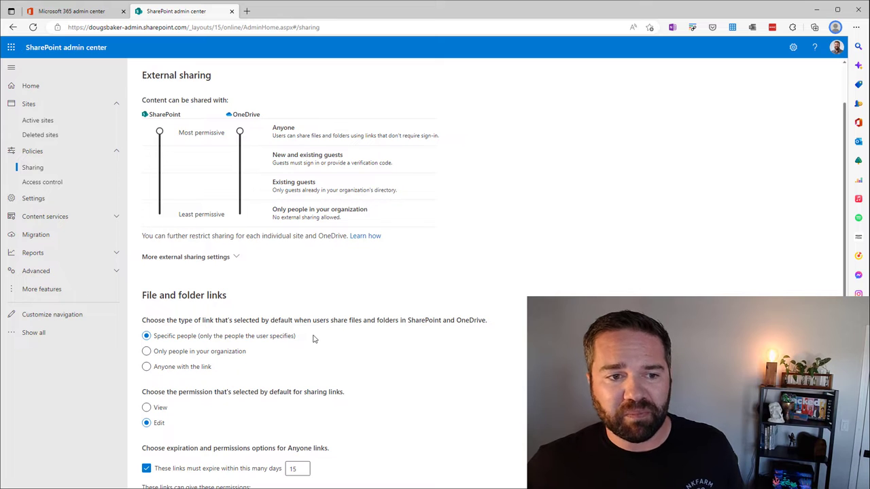
left_click(188, 371)
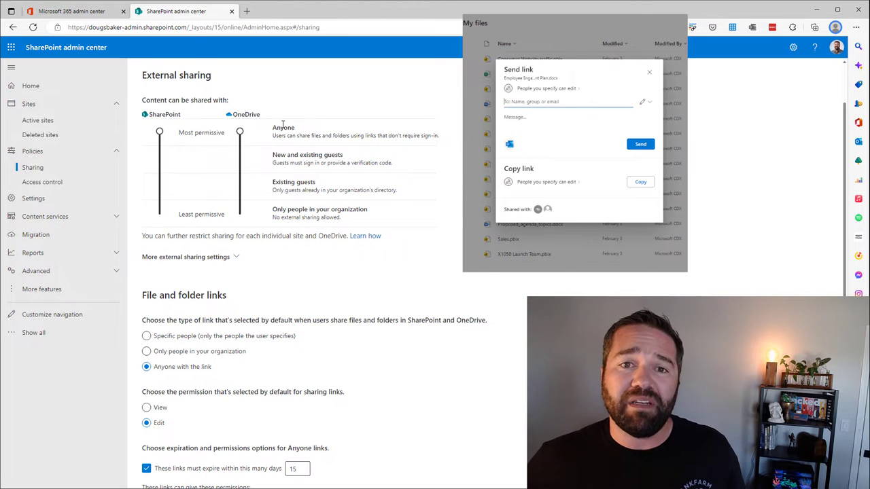
left_click_drag(275, 128, 449, 143)
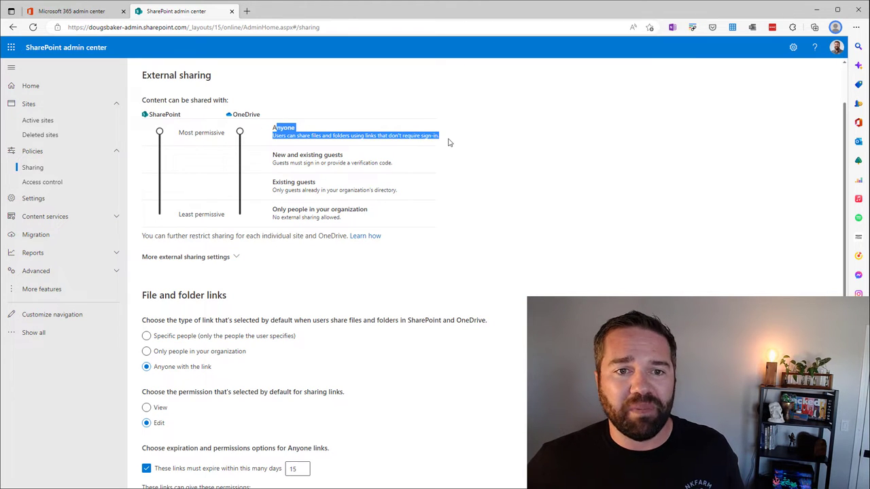
left_click(384, 134)
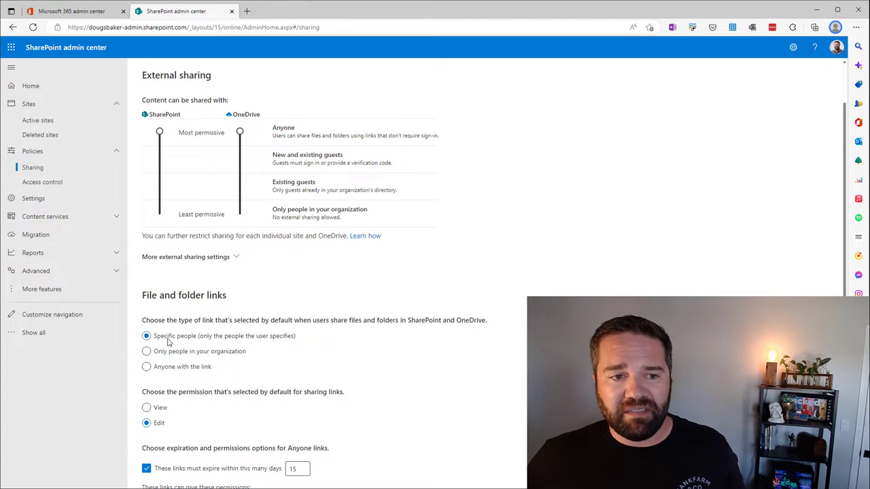
In the additional external sharing settings, make guest access to a site or OneDrive expire automatically after 60 days
left_click(208, 258)
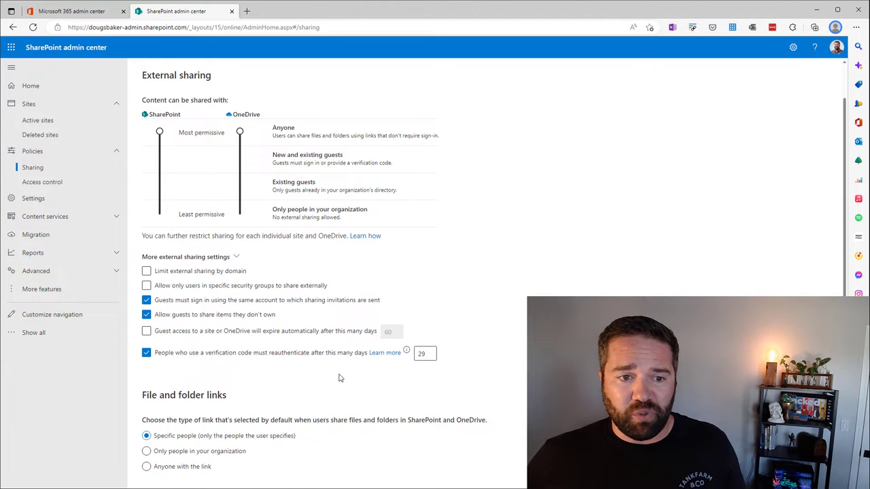
left_click(208, 331)
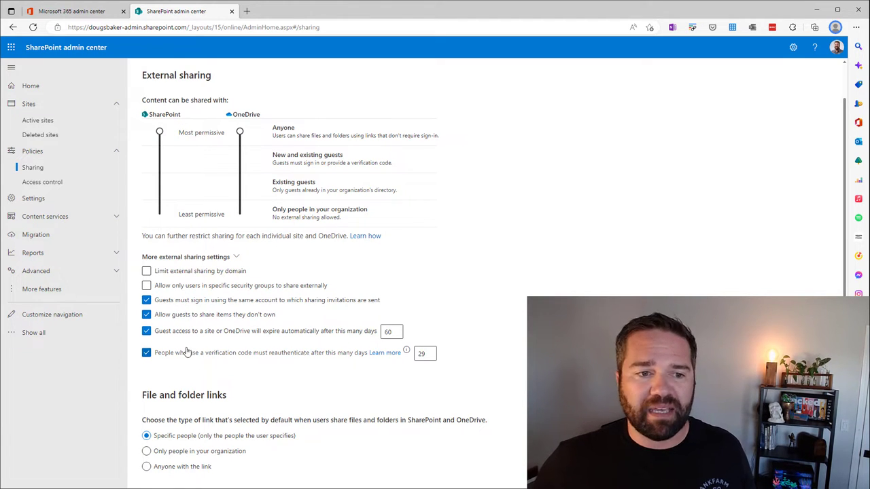
Review the file and folder link options: default link type, default permission, and expiration and permissions for Anyone links
scroll(290, 430, "down", 2)
scroll(290, 430, "down", 2)
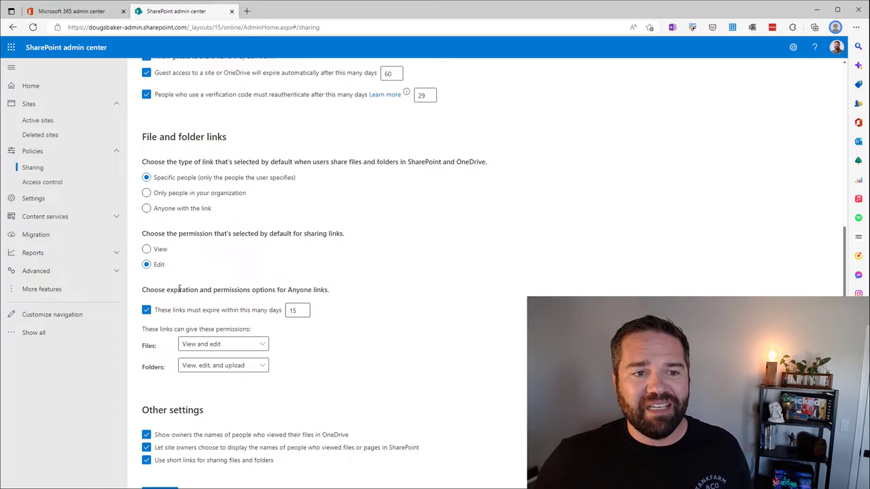
left_click_drag(178, 290, 371, 351)
left_click(372, 351)
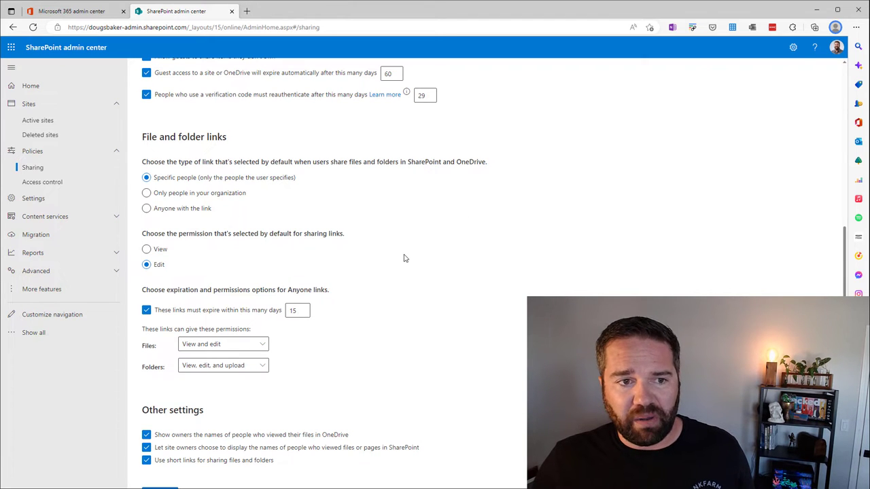
left_click_drag(179, 233, 350, 242)
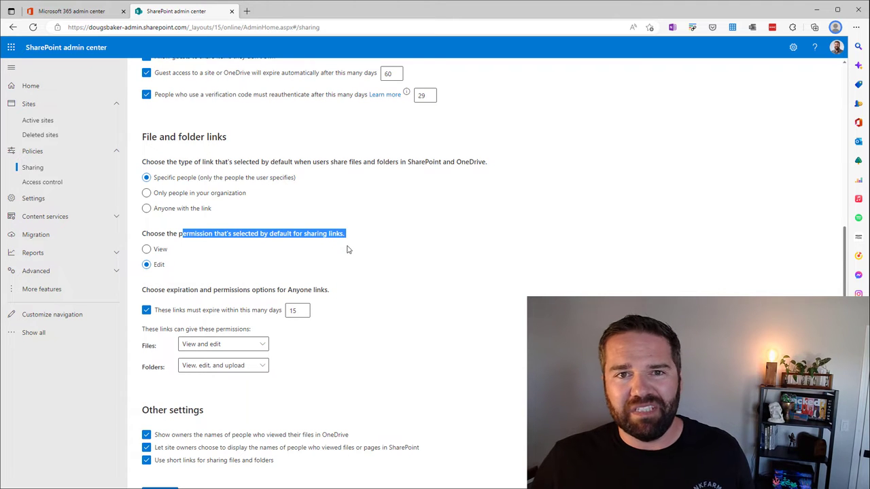
left_click(269, 236)
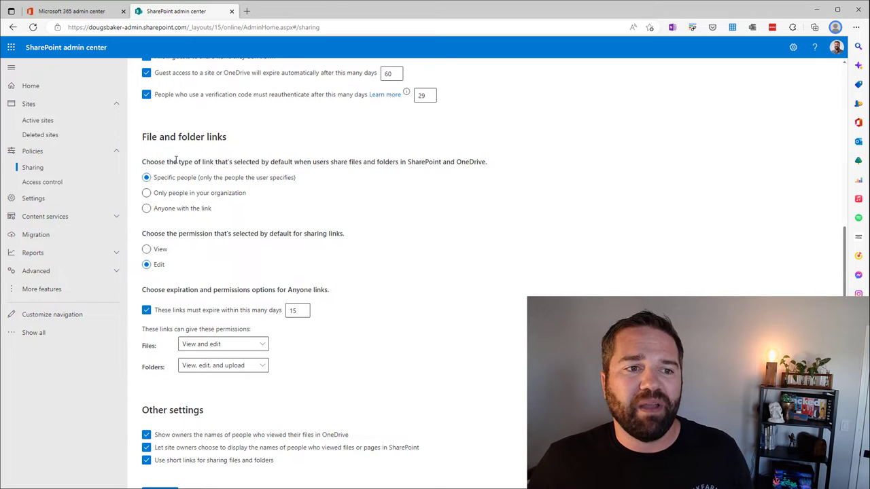
left_click_drag(173, 162, 379, 163)
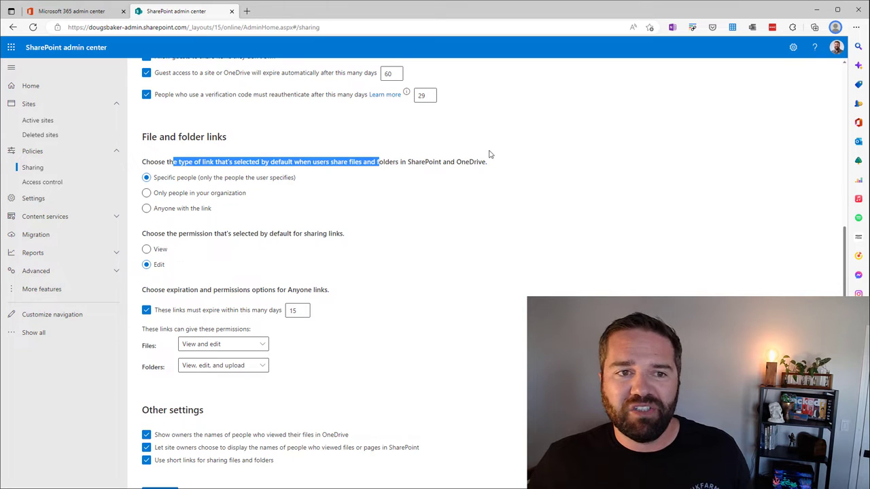
left_click_drag(182, 289, 306, 353)
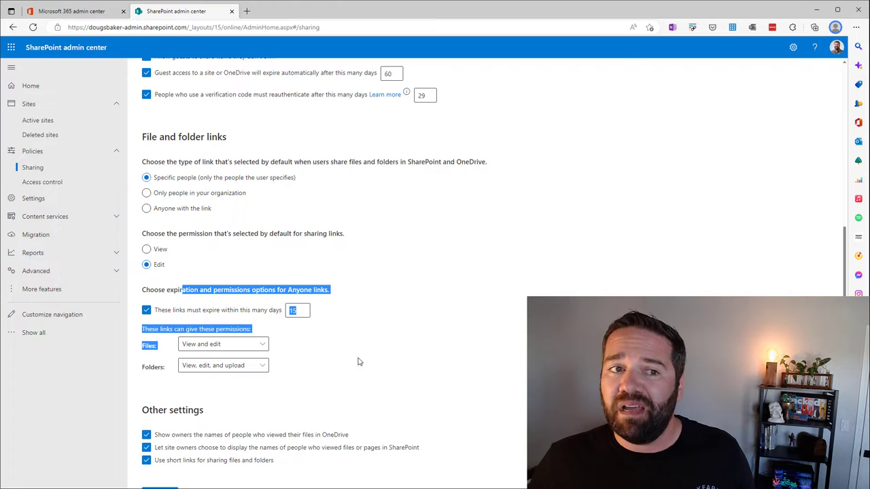
Disallow guests from sharing items they don't own in the additional external sharing settings
scroll(442, 342, "up", 3)
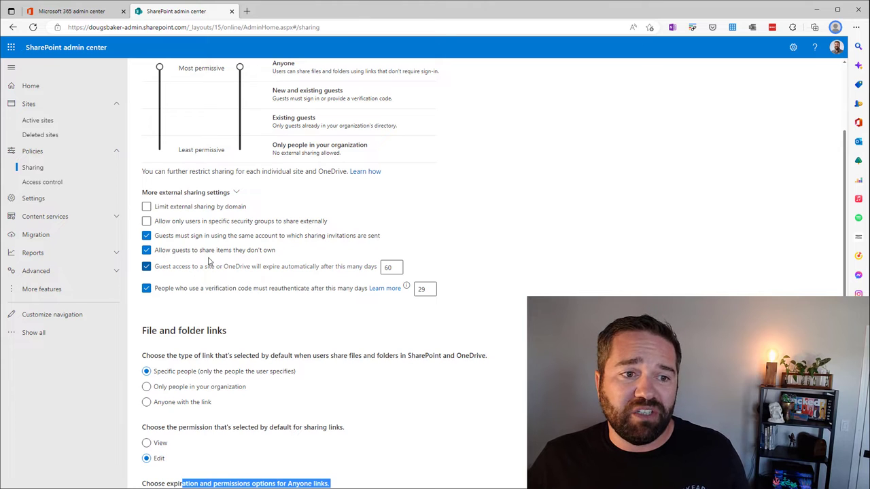
left_click(181, 253)
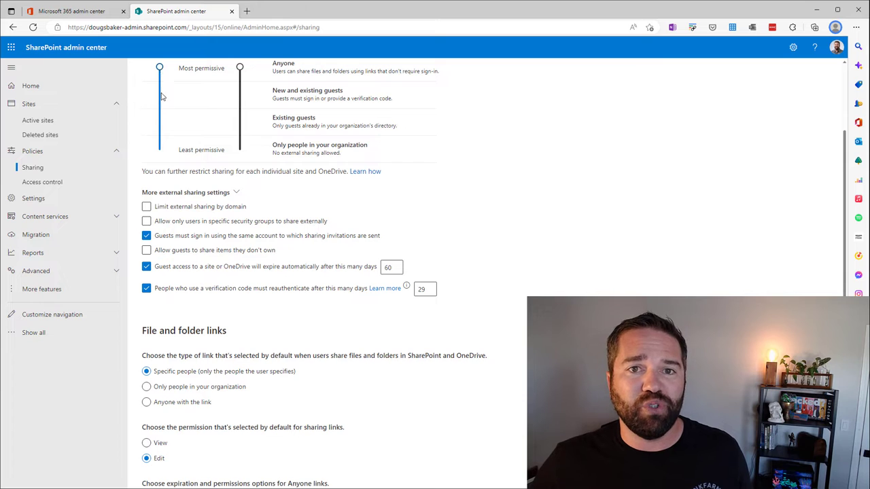
Limit external sharing for SharePoint and OneDrive to New and existing guests
left_click_drag(160, 68, 160, 95)
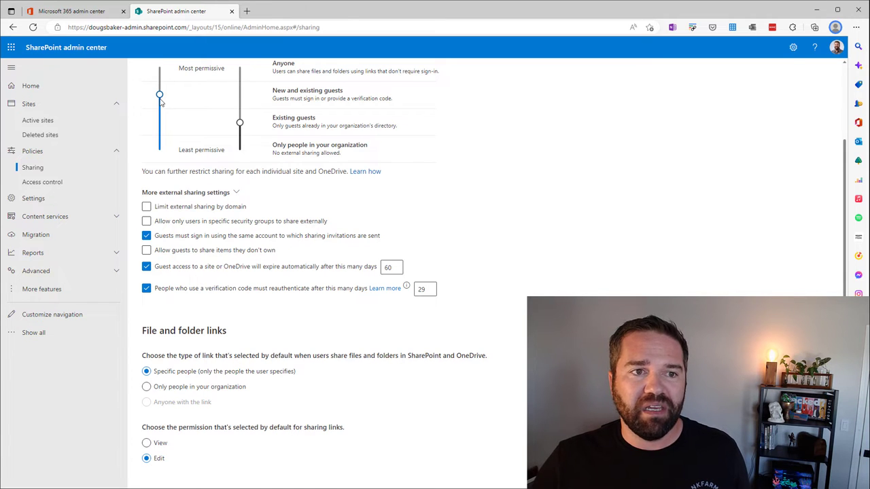
left_click(244, 126)
left_click_drag(240, 120, 239, 97)
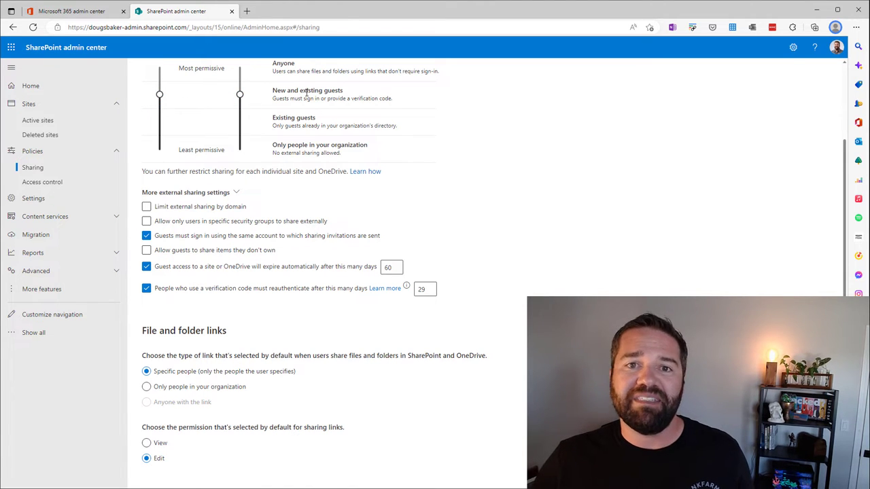
scroll(473, 238, "up", 3)
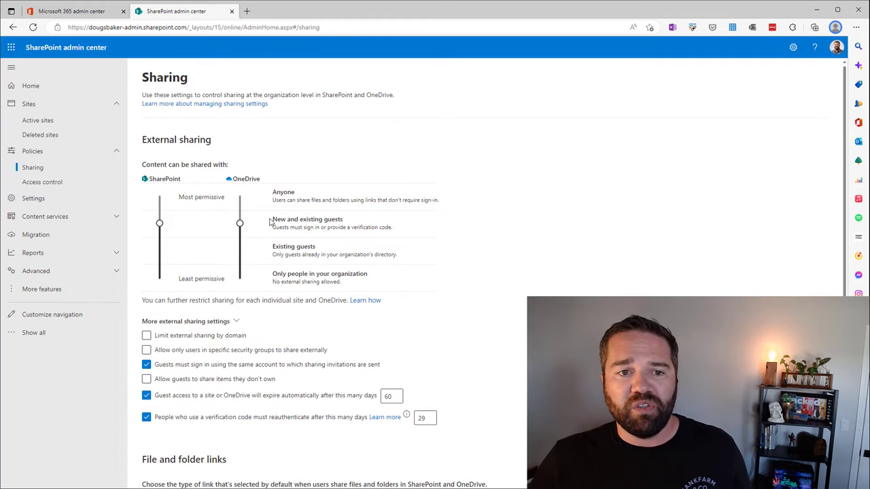
left_click_drag(271, 219, 359, 226)
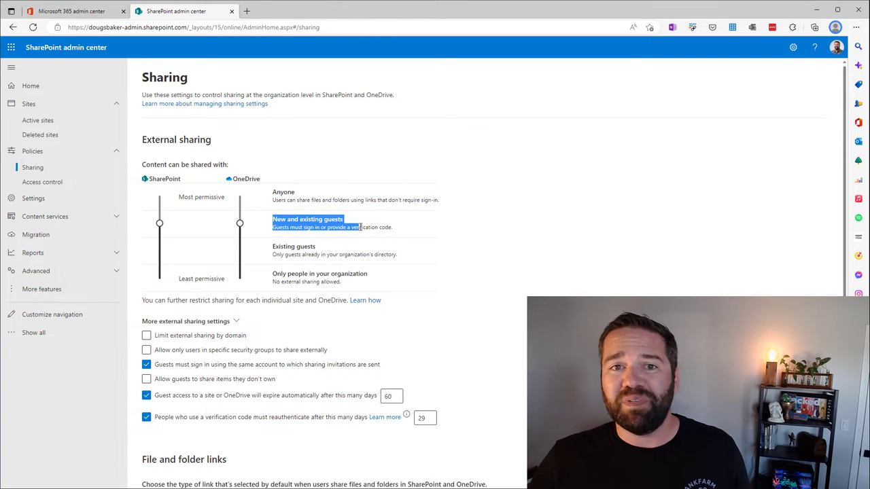
scroll(247, 301, "down", 3)
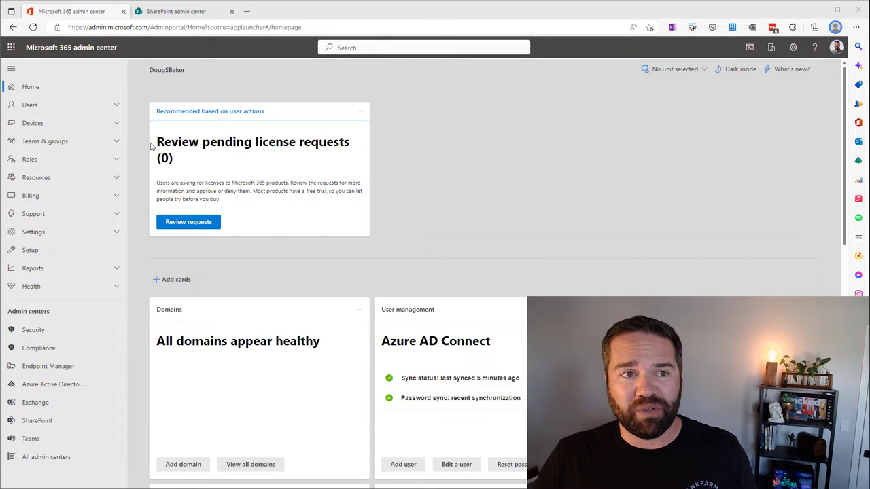
Open Microsoft 365 Defender and review the global settings of the Safe Attachments threat policy
left_click(33, 330)
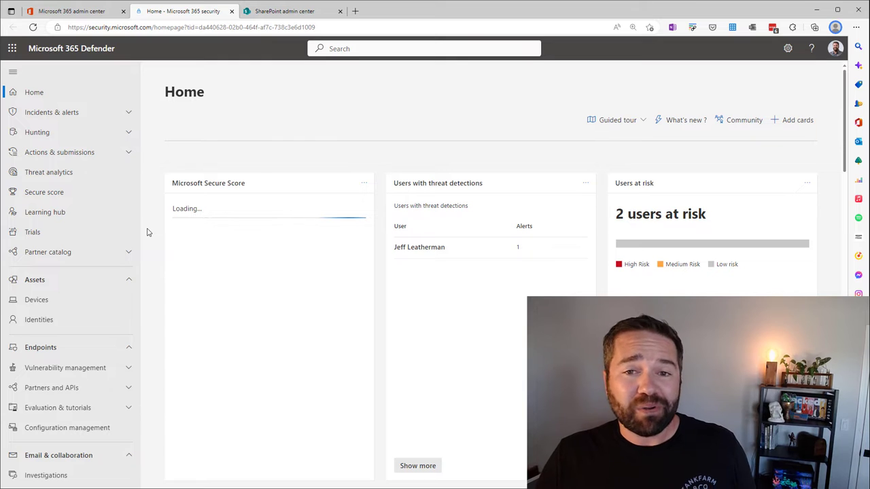
scroll(73, 407, "down", 3)
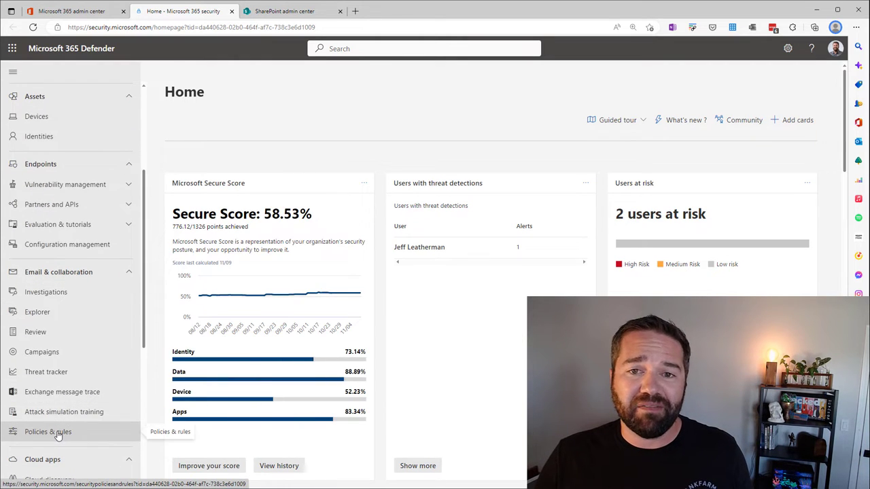
left_click(57, 434)
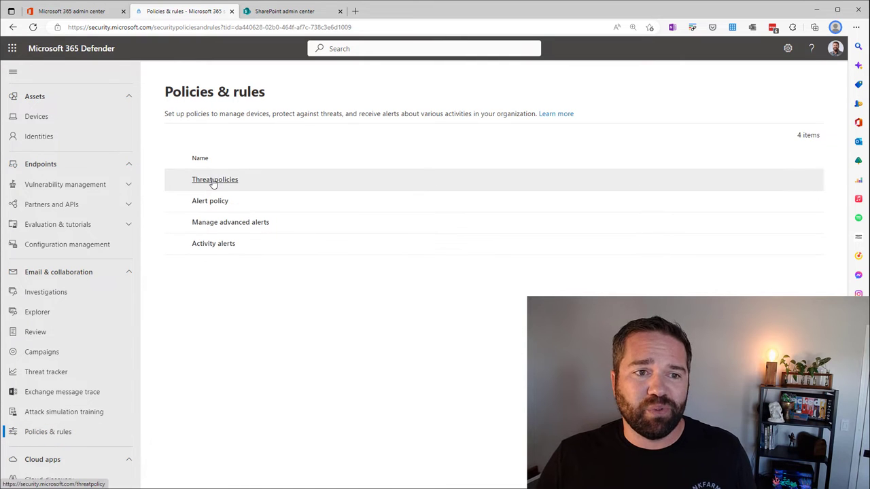
left_click(213, 181)
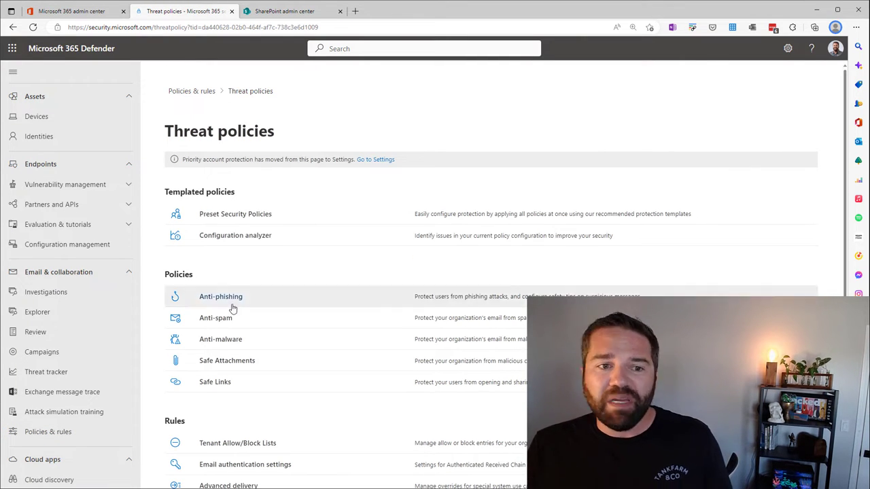
left_click(226, 361)
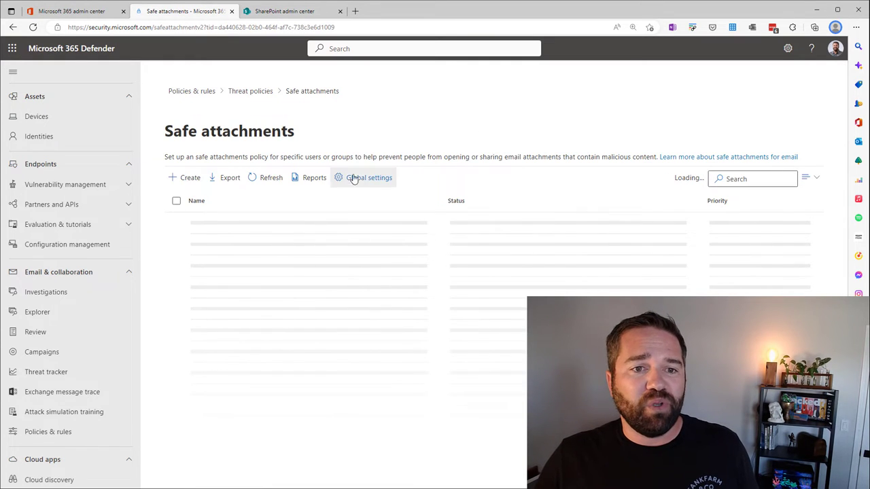
left_click(351, 196)
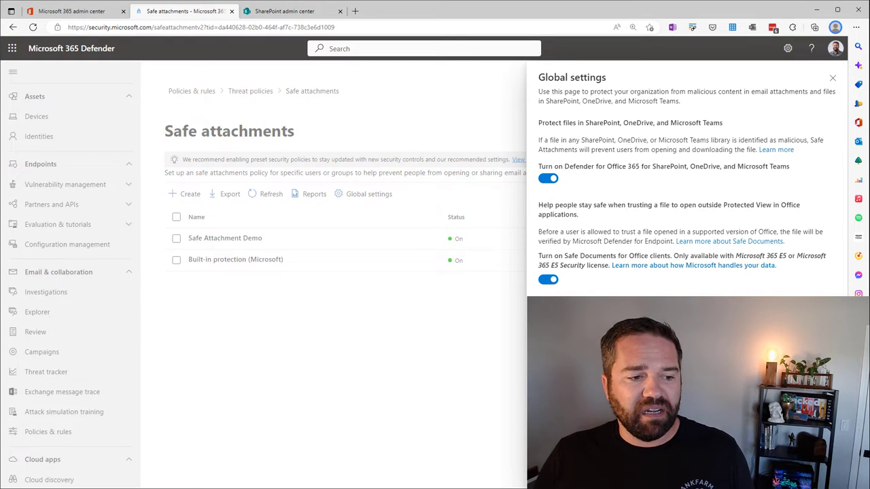
Switch to Windows PowerShell to review the Set-SPOTenant -DisallowInfectedFileDownload $True command, and return to close the Safe Attachments global settings
key("alt+Tab")
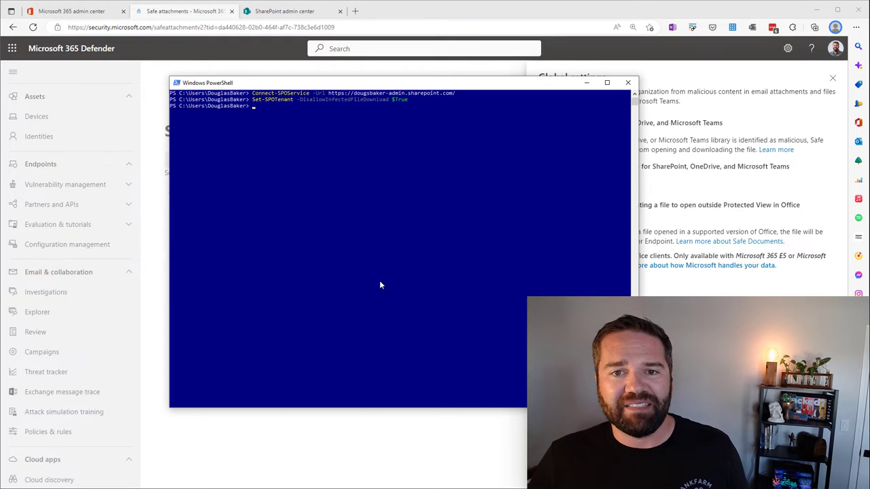
left_click(274, 487)
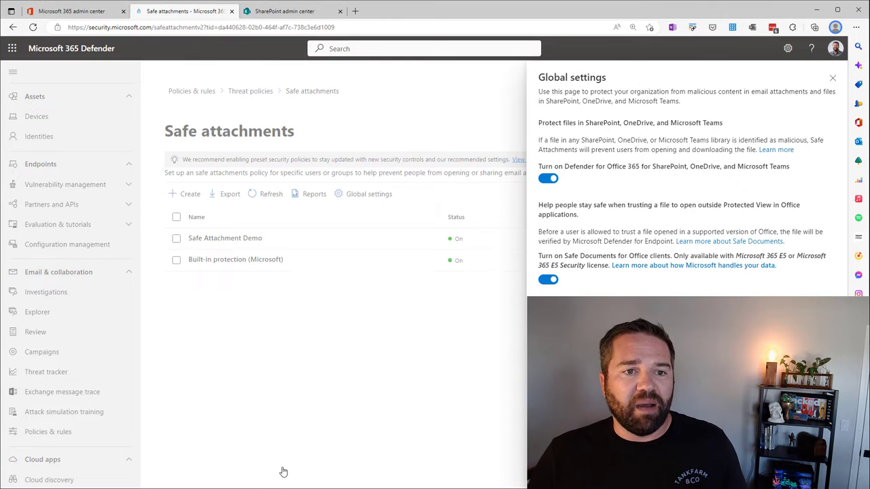
left_click(833, 77)
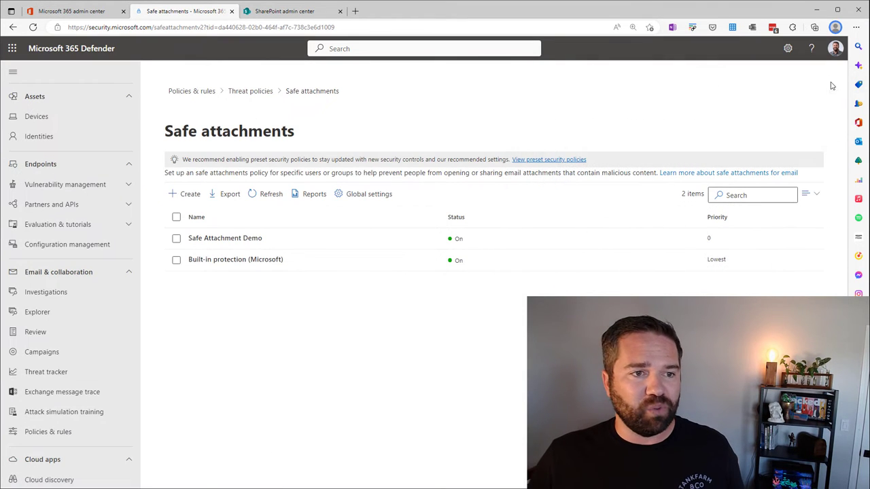
Open the quarantined files in Defender and examine the details and available actions for eicarcom2.zip
left_click(64, 335)
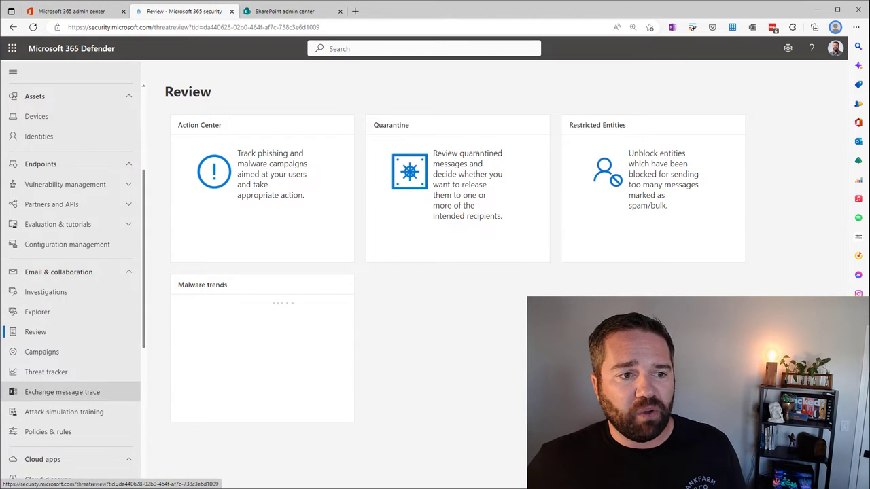
left_click(398, 168)
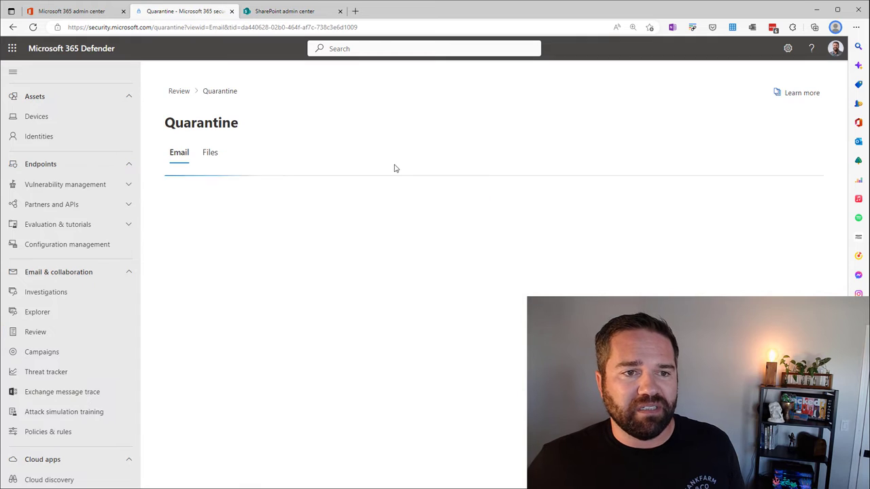
left_click(216, 155)
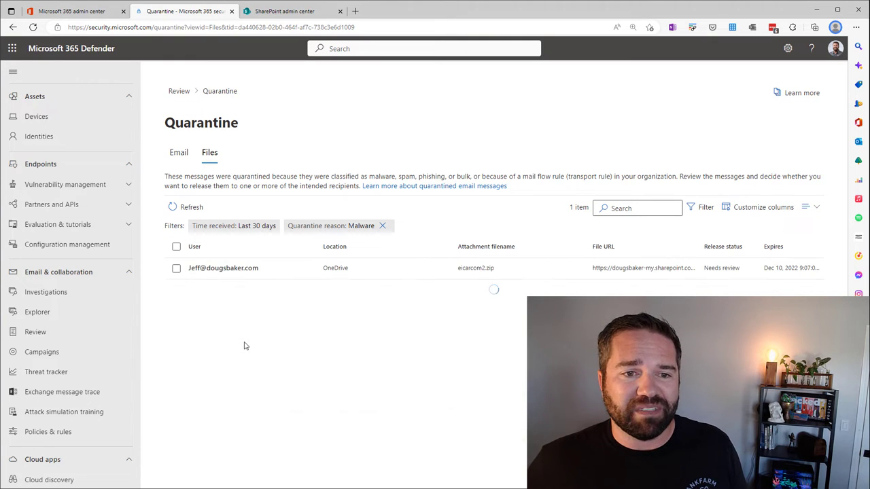
left_click(219, 268)
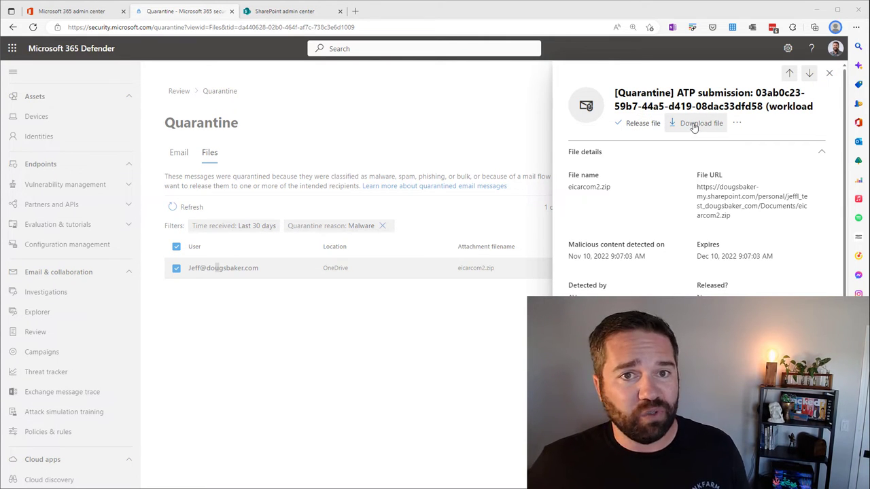
left_click(737, 125)
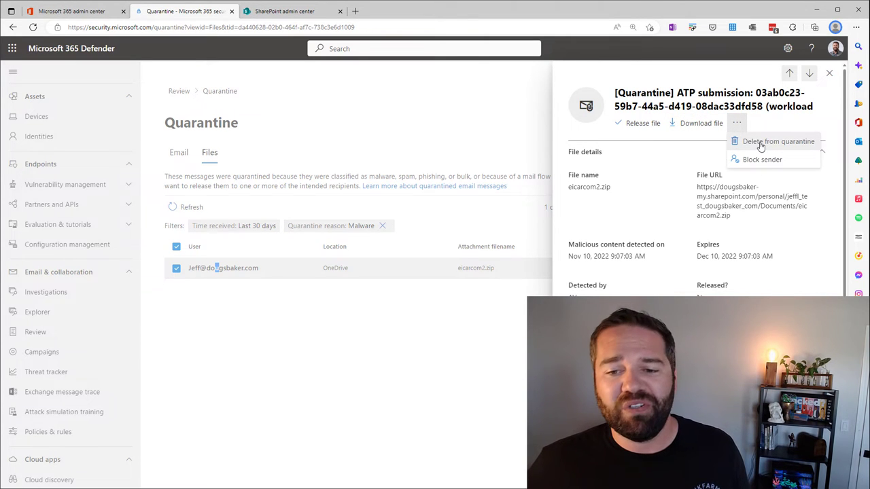
left_click(722, 282)
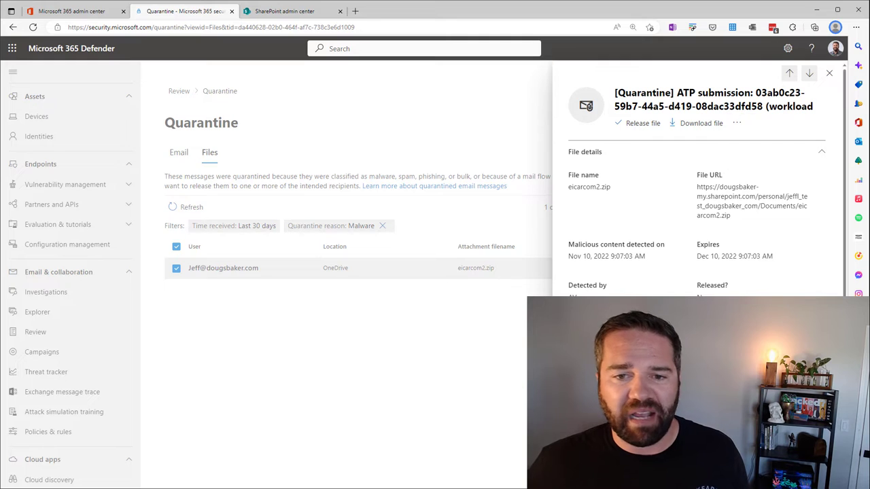
scroll(723, 282, "down", 1)
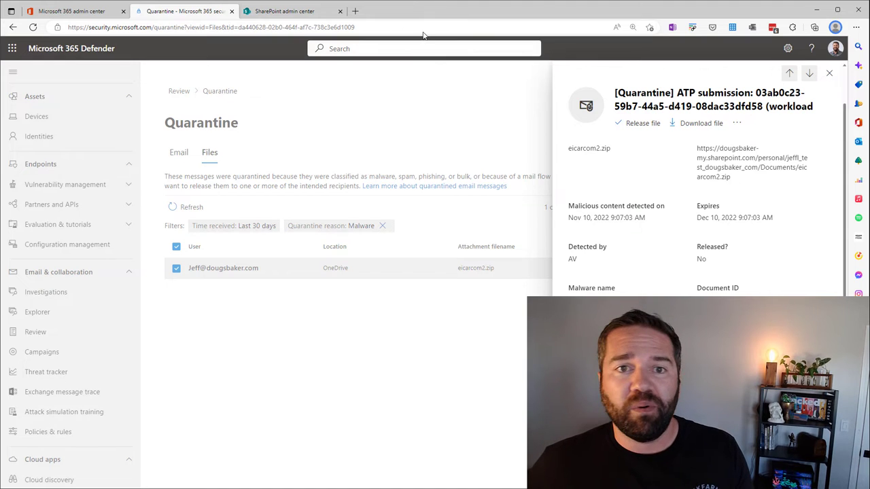
Open Microsoft Defender for Cloud Apps at portal.cloudappsecurity.com in a new browser tab
left_click(356, 12)
type("portal.azure.com")
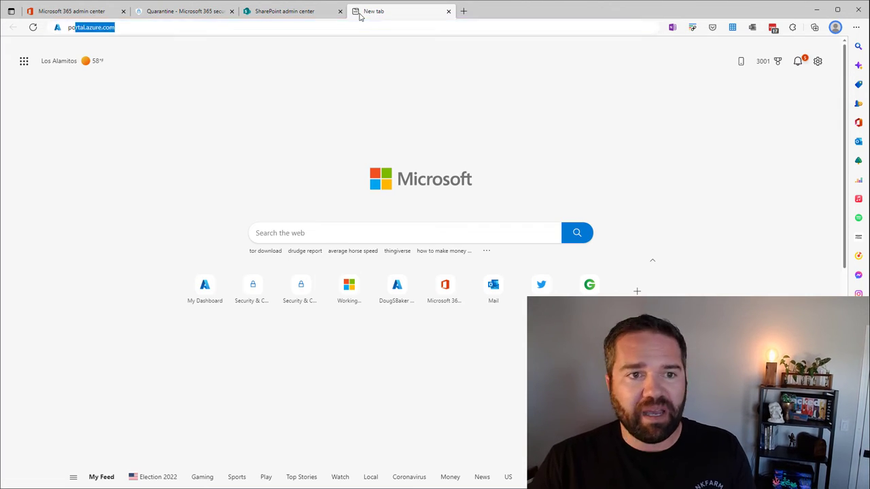
key("Down")
key("Down")
key("Down")
key("Down")
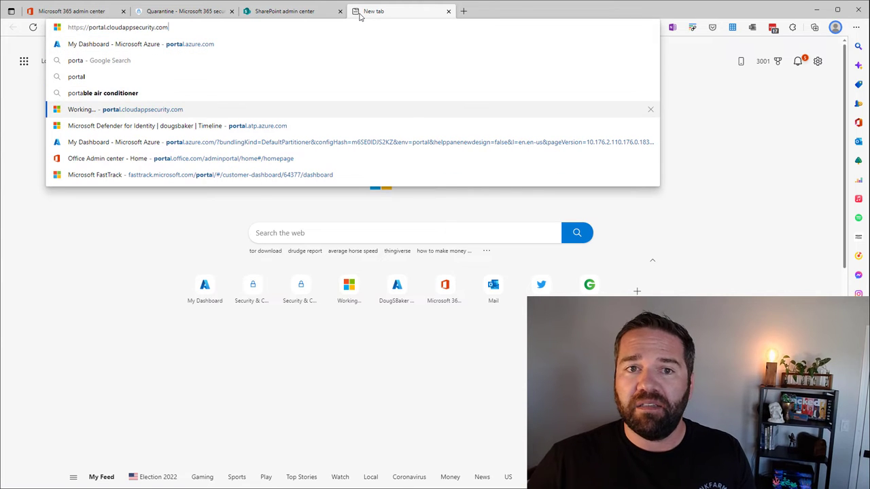
key("Return")
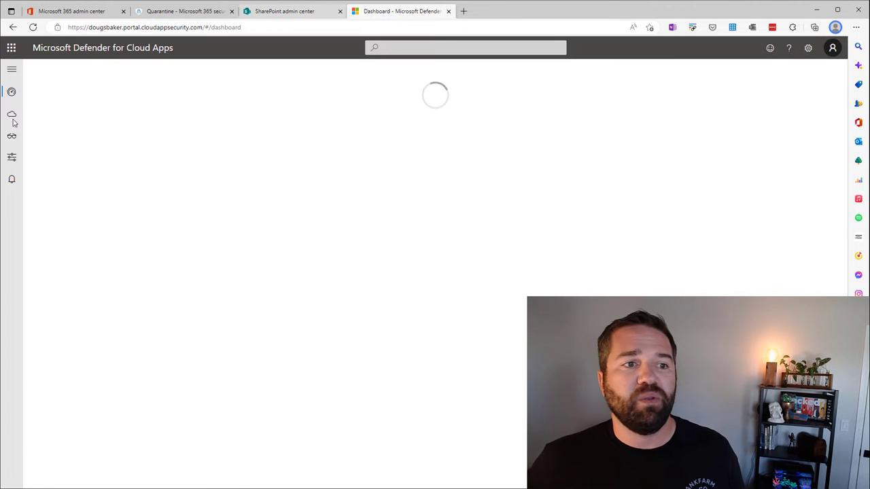
Filter the Defender for Cloud Apps policies by the name "malw"
mouse_move(11, 157)
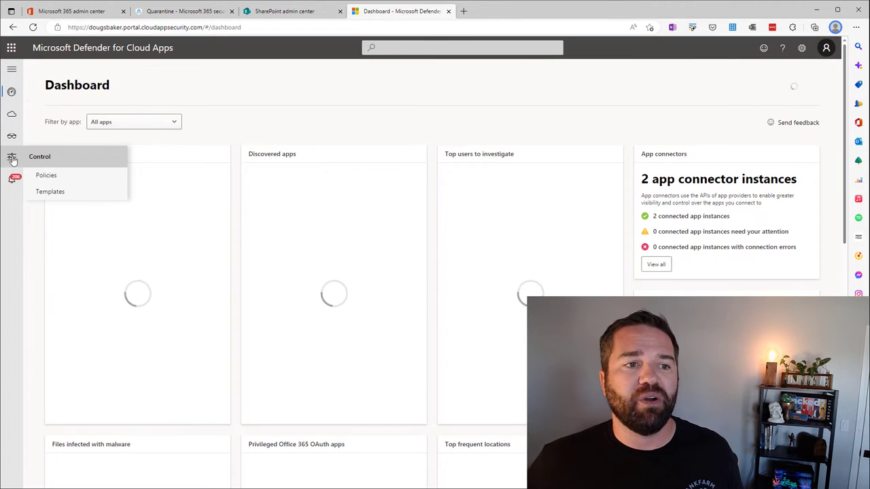
left_click(48, 178)
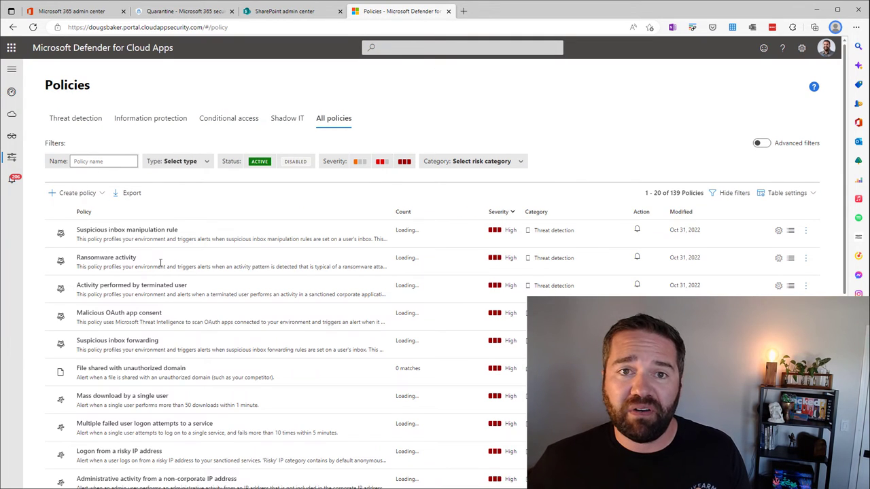
left_click(103, 162)
type("malw")
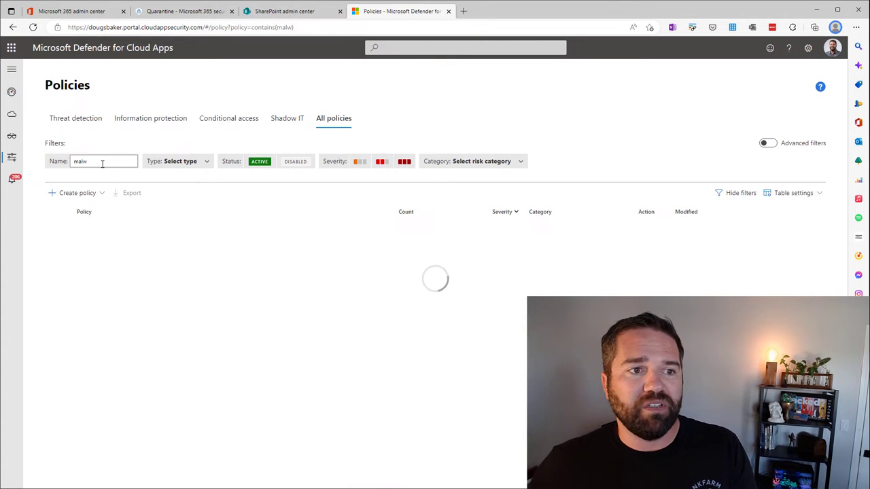
Review the infected files matched by the Malware detection policy and return to the policies list
mouse_move(12, 160)
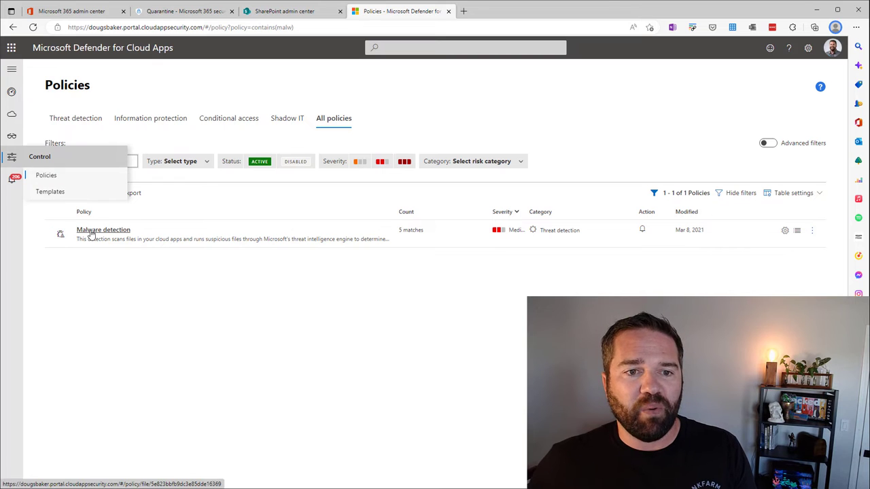
left_click(811, 230)
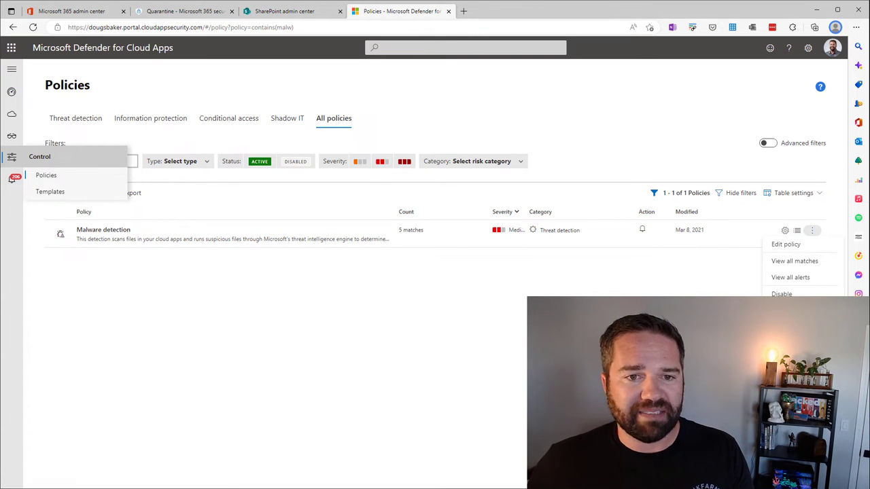
left_click(391, 202)
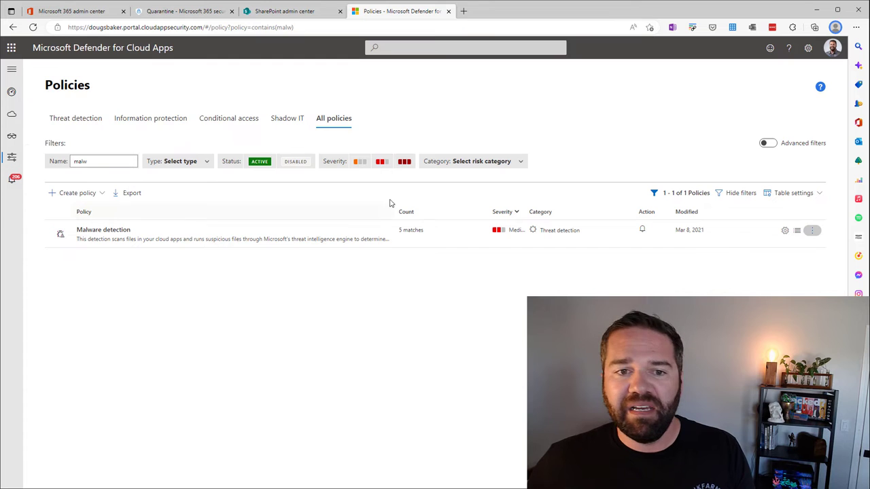
left_click(410, 231)
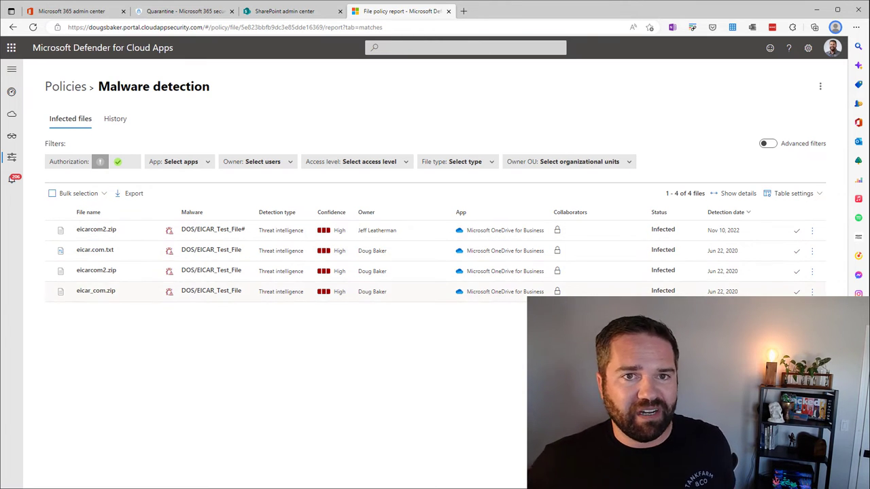
mouse_move(9, 163)
left_click(45, 176)
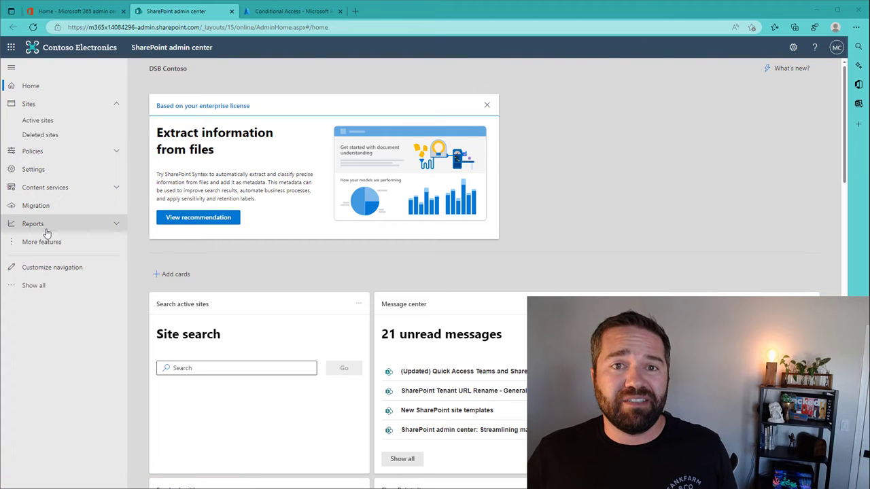
In the SharePoint admin center's access control policies, block access for apps that don't use modern authentication and save the setting
left_click(64, 151)
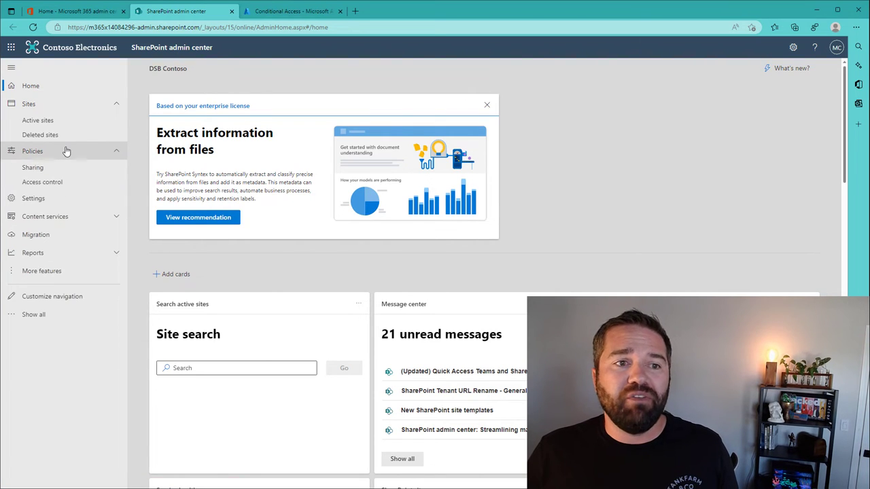
left_click(47, 181)
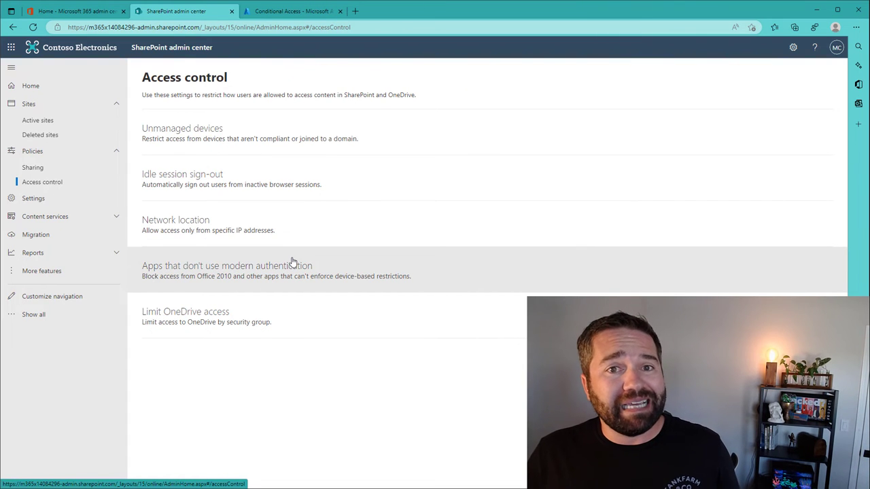
left_click(292, 261)
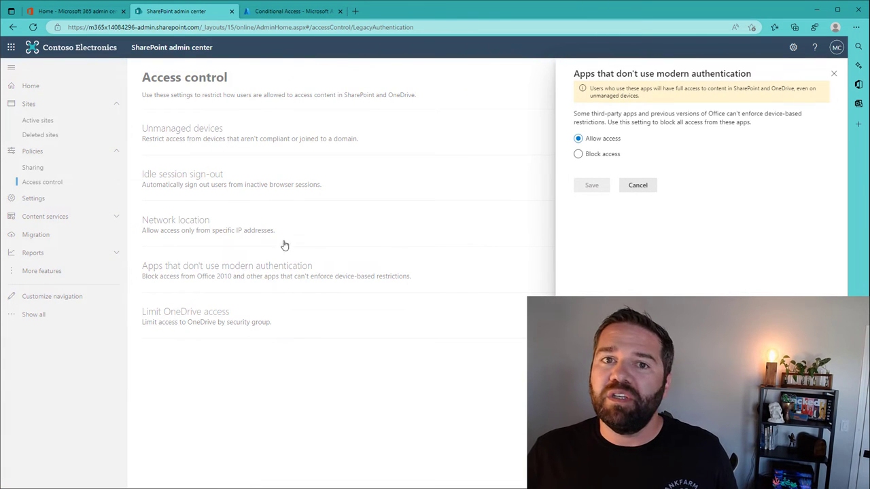
left_click(626, 188)
left_click(207, 284)
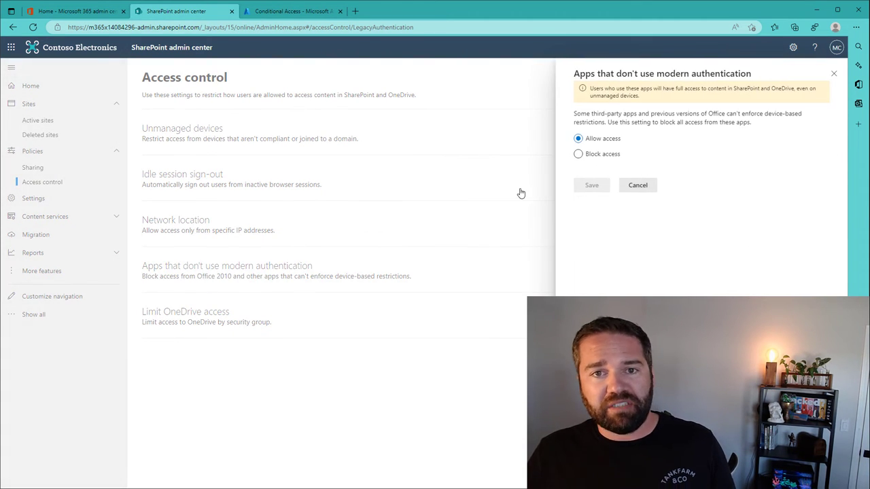
left_click(577, 155)
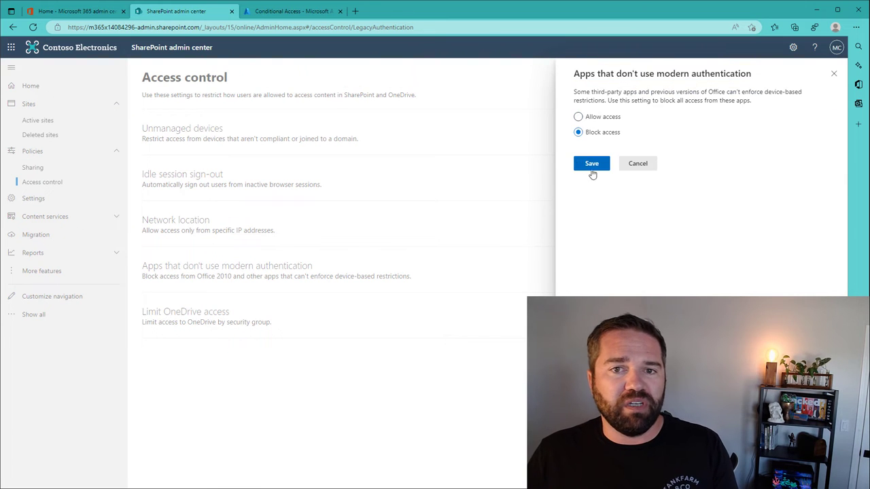
left_click(592, 165)
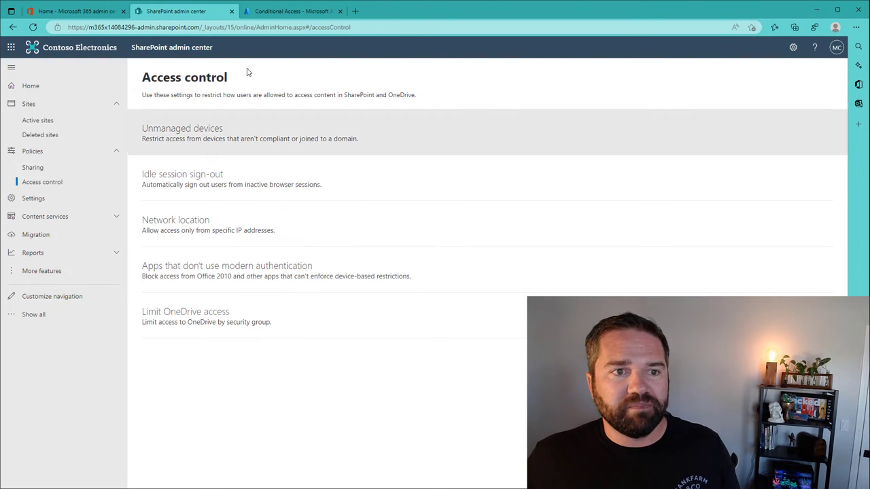
Open the Unmanaged devices access control setting, try Block access, and set it back to Allow limited, web-only access
left_click(242, 122)
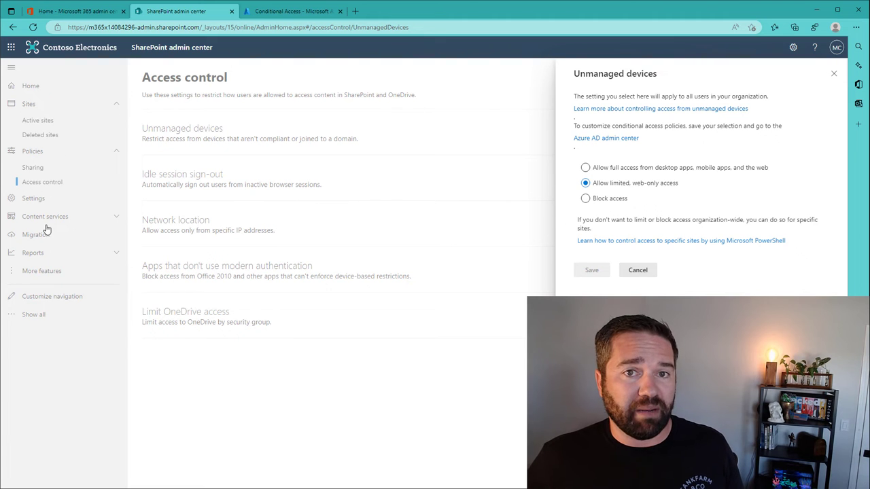
left_click(608, 201)
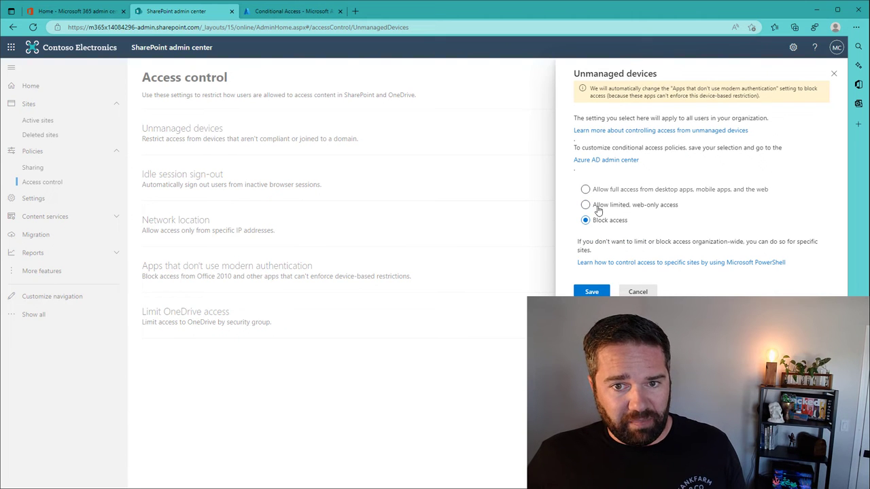
left_click(622, 206)
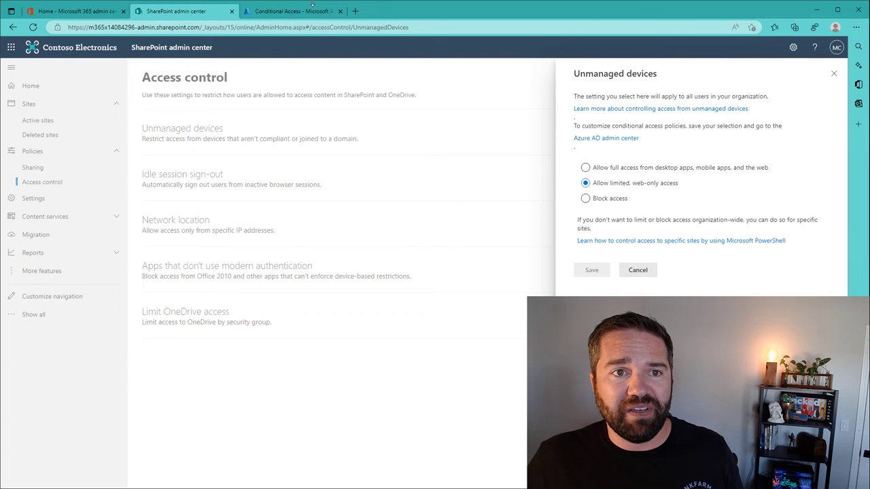
Switch to Azure Conditional Access and examine the user assignments of the policy blocking access from apps on unmanaged devices
left_click(292, 10)
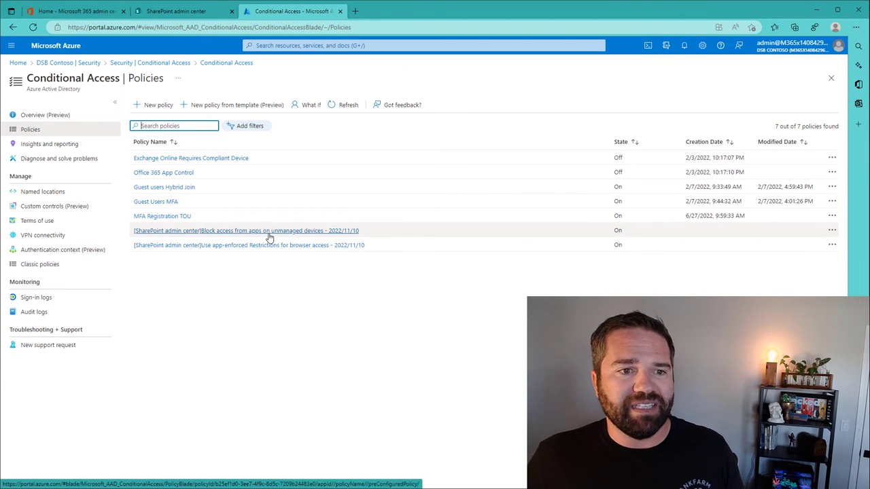
left_click(170, 234)
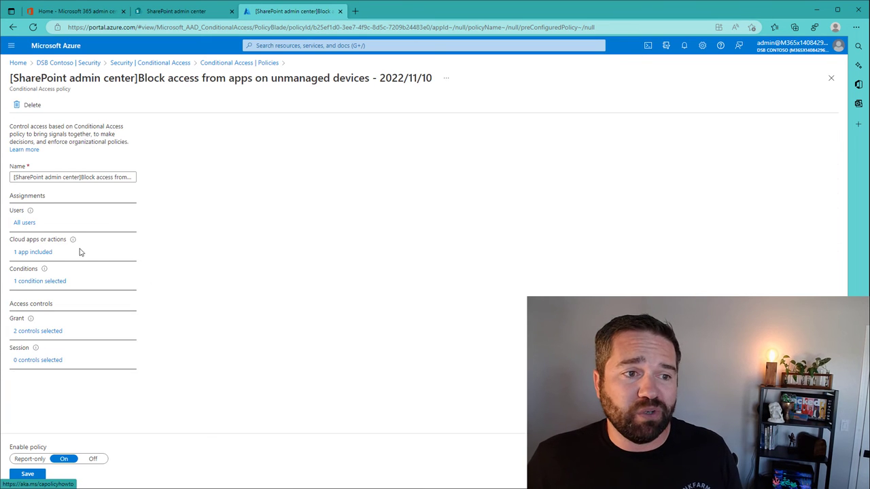
left_click(23, 224)
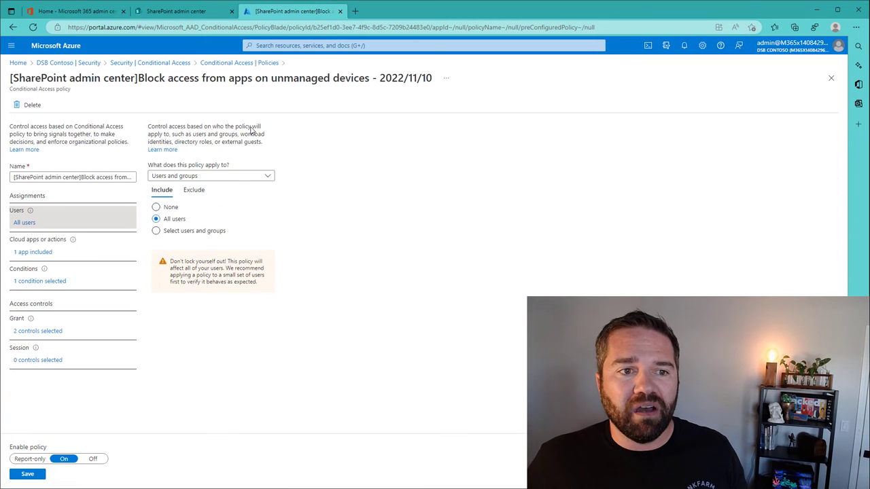
left_click(194, 190)
left_click(164, 194)
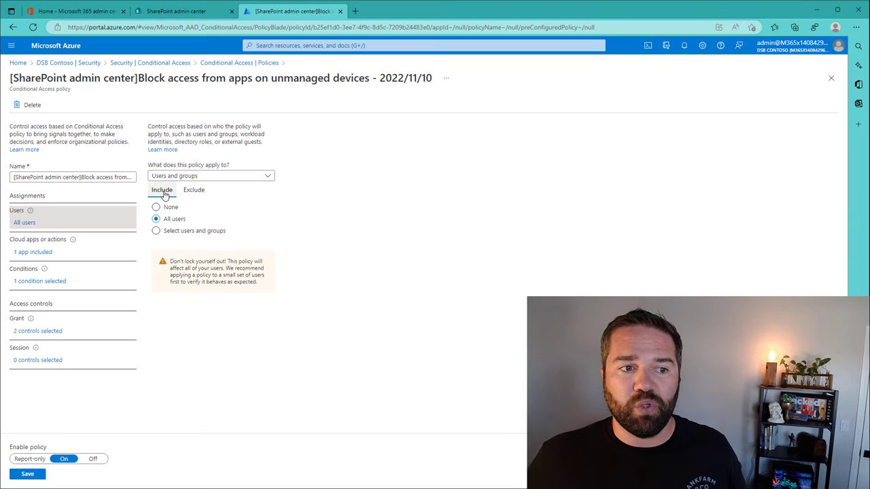
Review the targeted cloud apps, the client apps condition and the selectable cloud apps of the block access policy
left_click(42, 252)
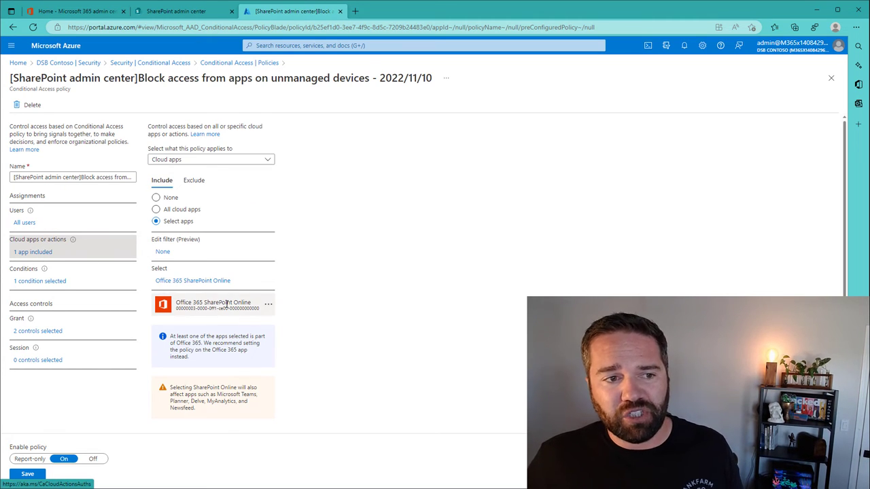
left_click(57, 289)
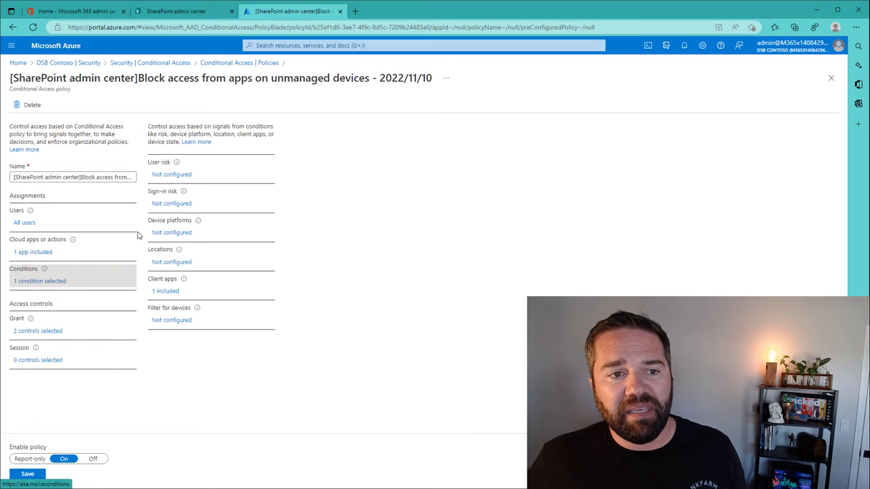
left_click(167, 292)
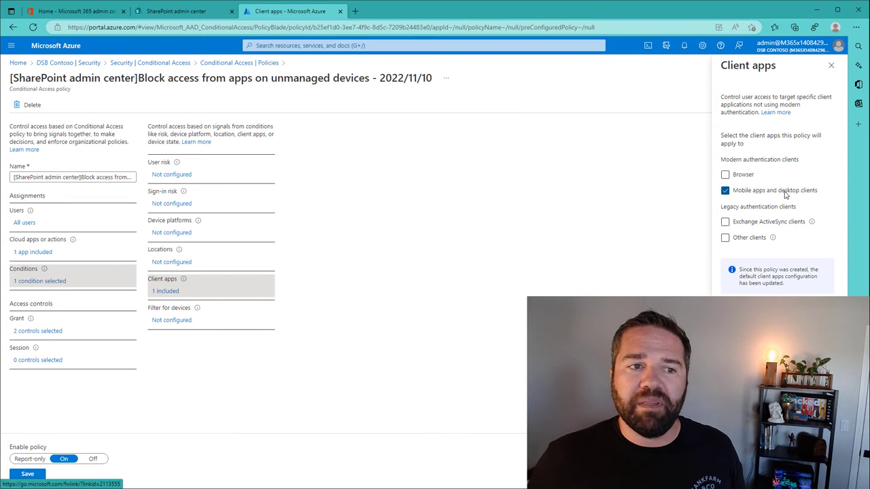
left_click(38, 252)
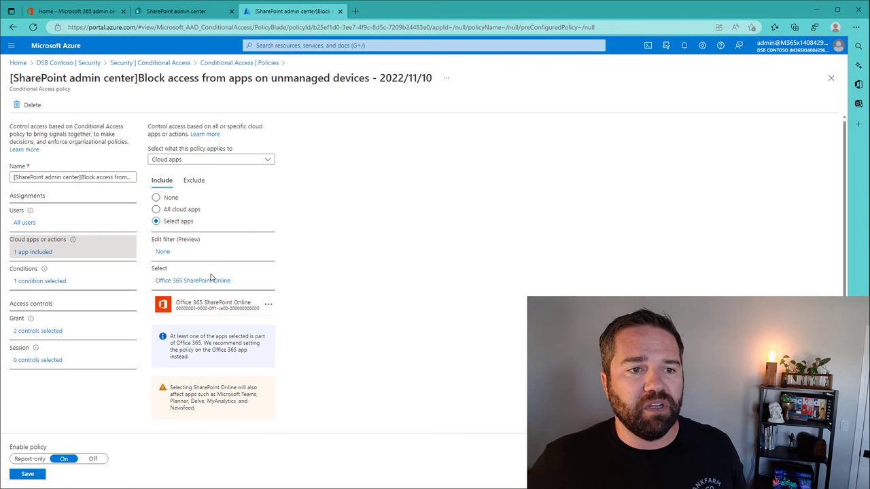
left_click(176, 282)
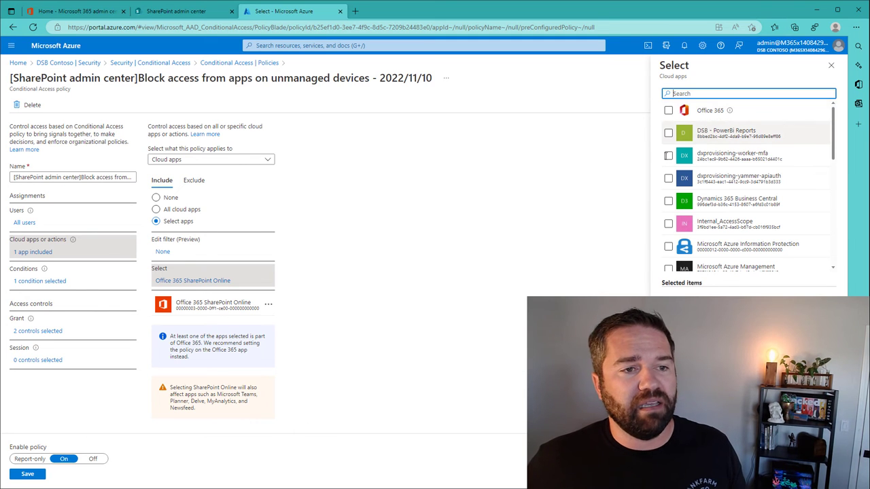
left_click(831, 66)
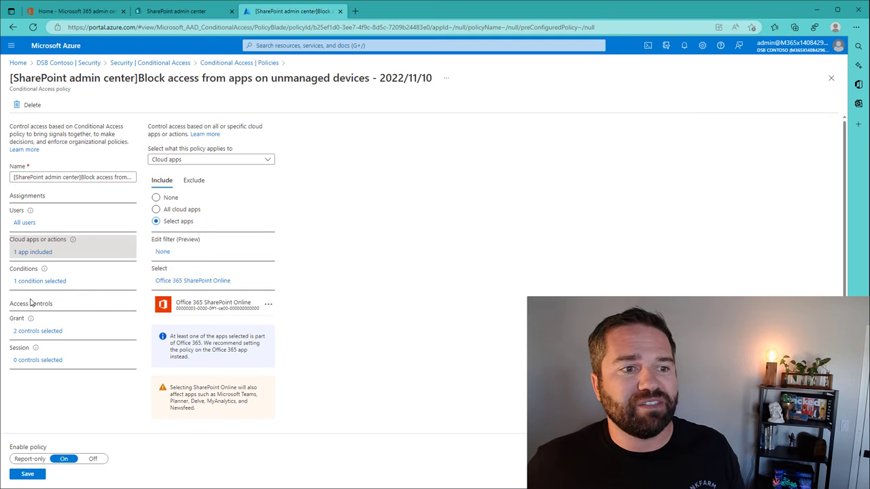
Review the block access policy's conditions and grant controls, and return to the Conditional Access policies list, discarding edits
left_click(41, 282)
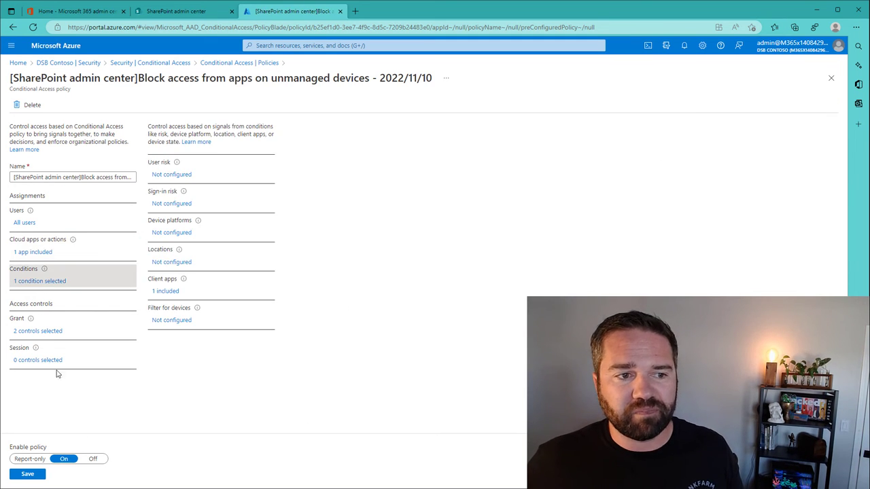
left_click(48, 331)
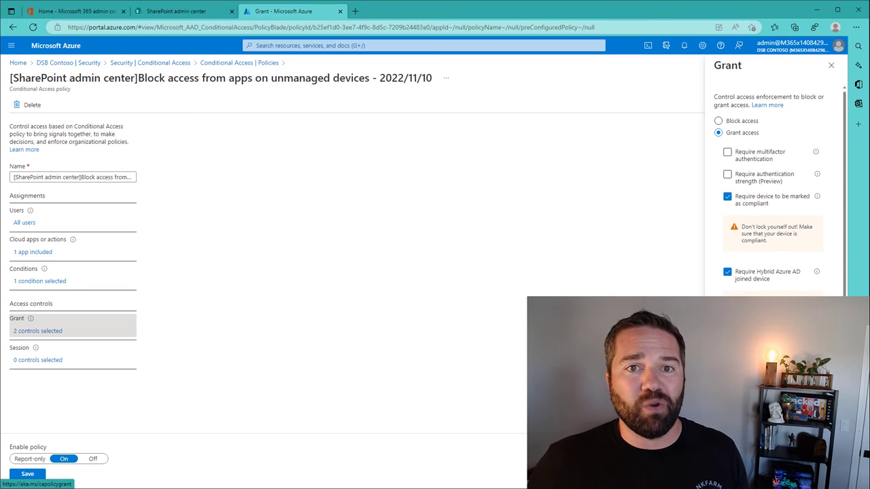
left_click(830, 66)
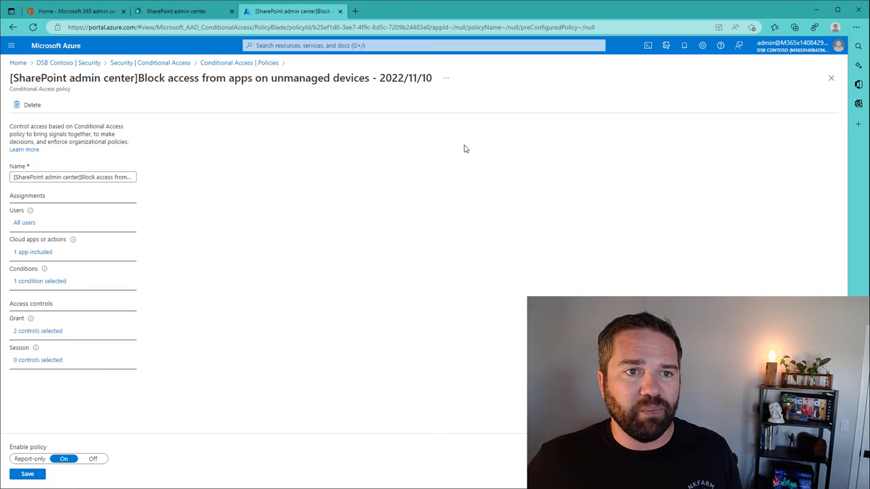
left_click(258, 63)
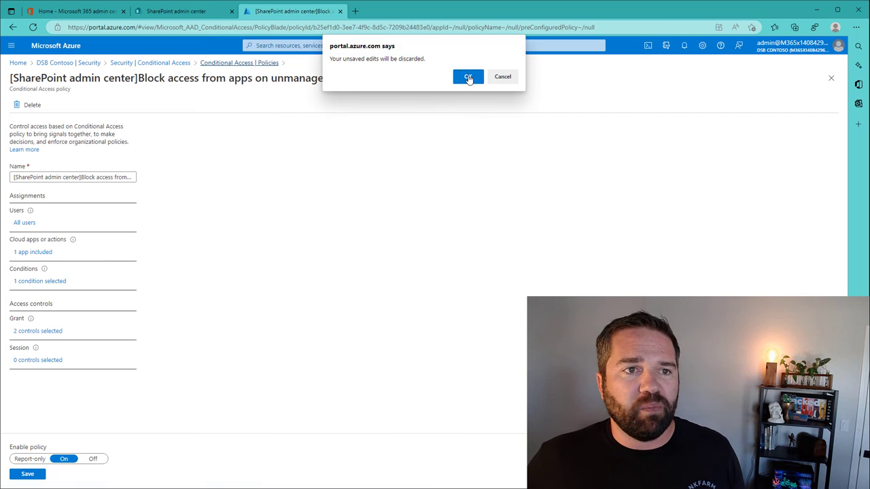
left_click(469, 77)
Recheck SharePoint's unmanaged devices setting, and review the client apps condition of Azure's app-enforced restrictions policy for browser access
left_click(176, 11)
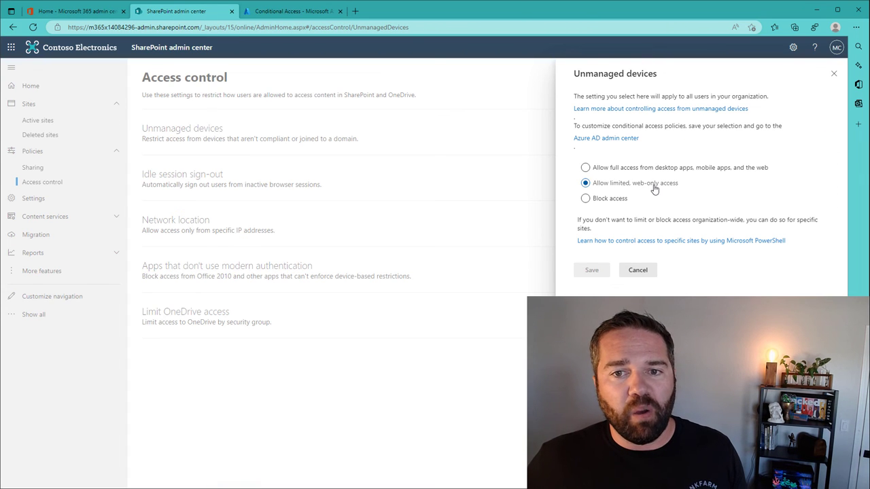
left_click(291, 11)
left_click(278, 246)
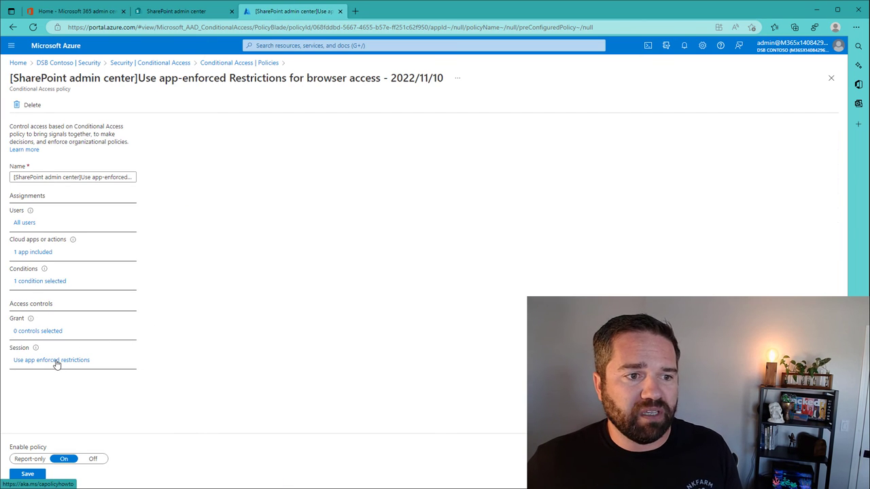
left_click(60, 283)
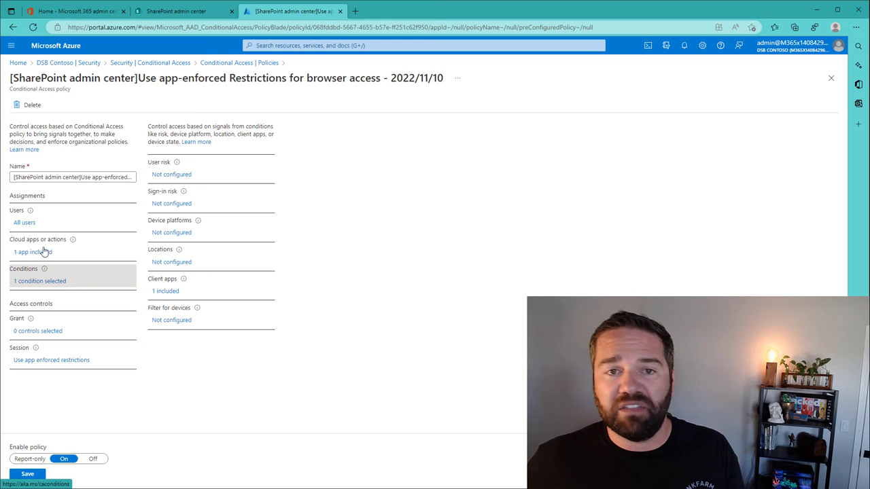
left_click(171, 293)
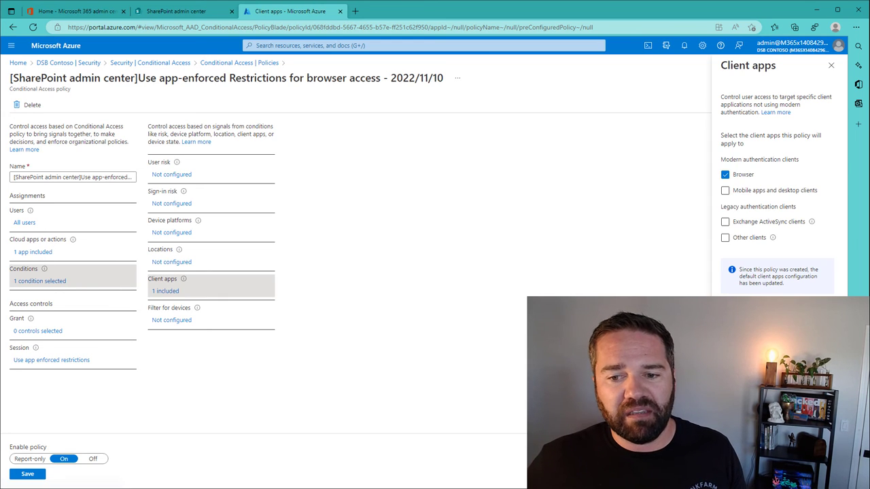
left_click(358, 414)
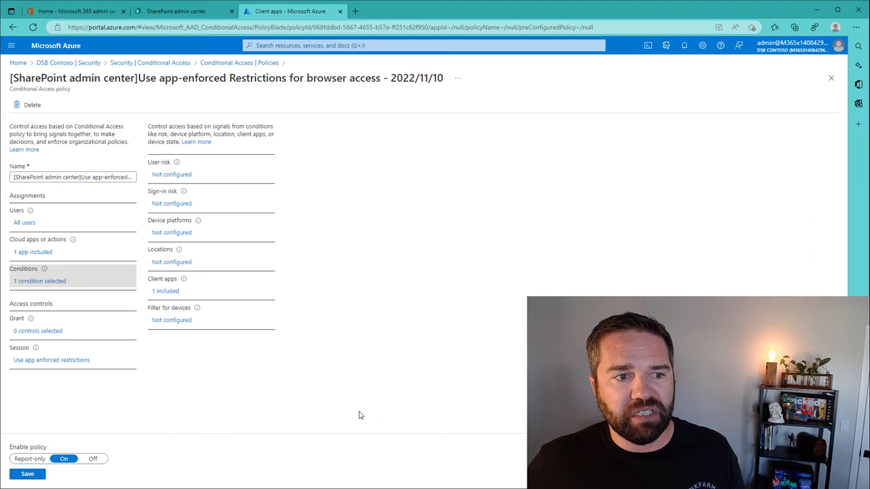
Examine the policy's session controls and read the linked Microsoft Learn article on enabling limited access with SharePoint Online
left_click(38, 360)
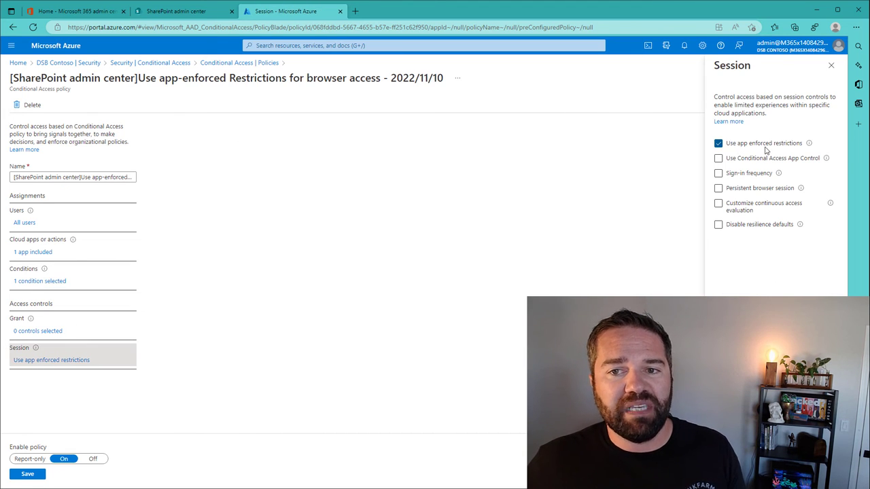
mouse_move(811, 145)
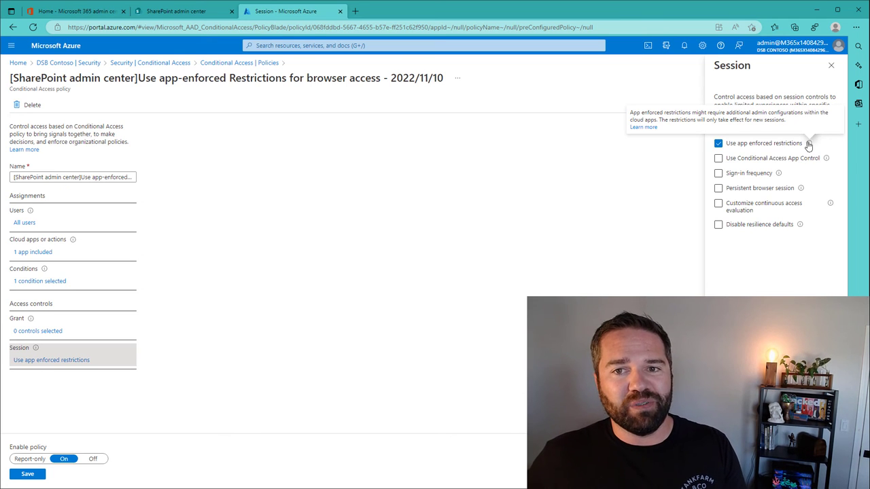
left_click(643, 128)
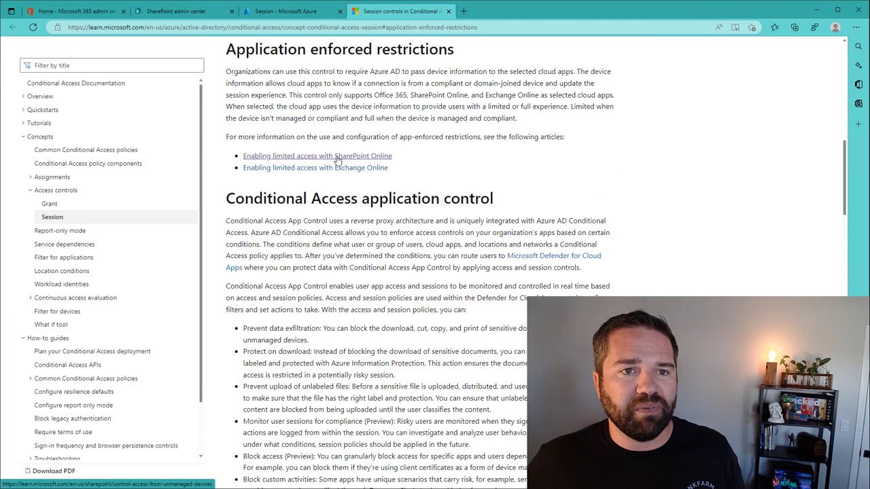
left_click(337, 157)
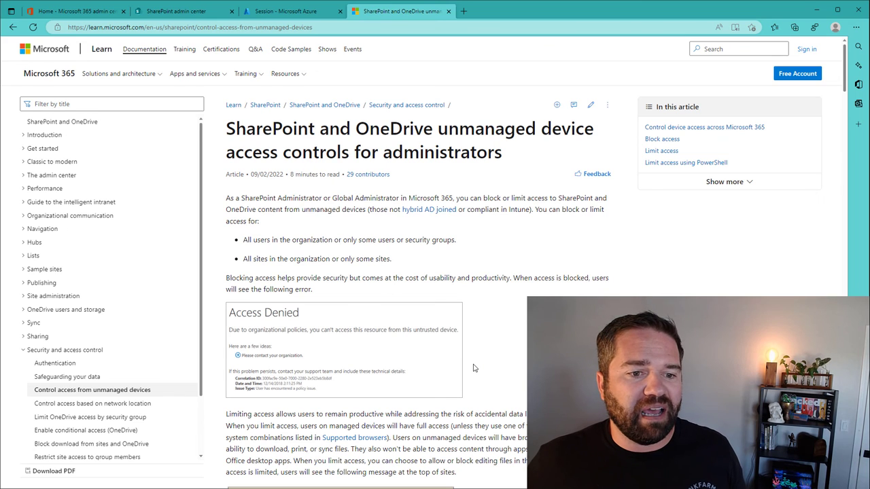
scroll(476, 373, "down", 4)
scroll(470, 356, "down", 2)
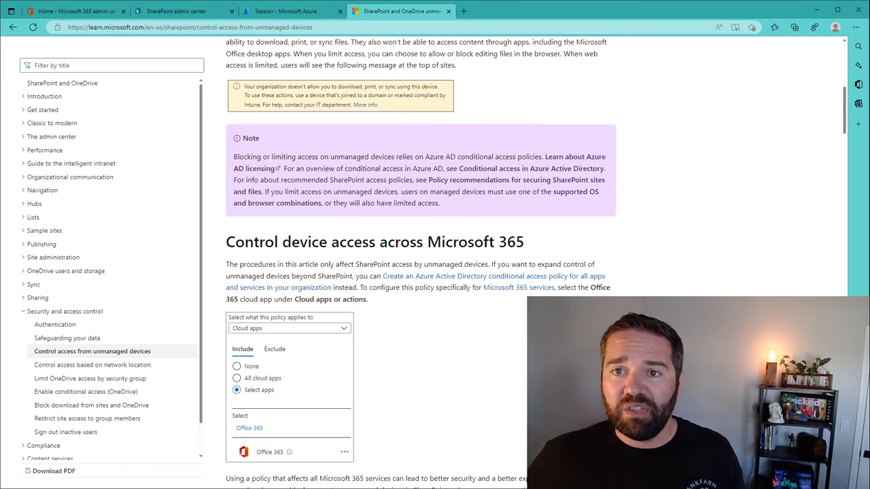
Return to the app-enforced restrictions policy in Azure and close it, discarding edits, to show the Conditional Access policies list
left_click(314, 12)
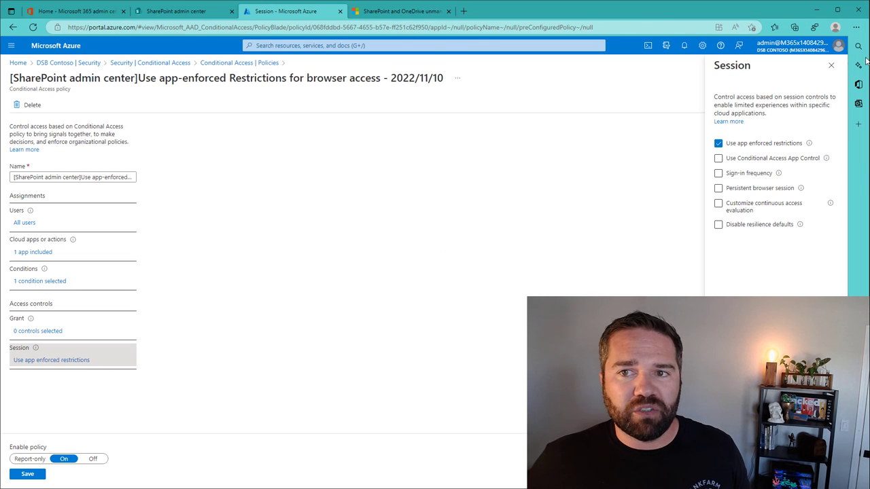
left_click(831, 65)
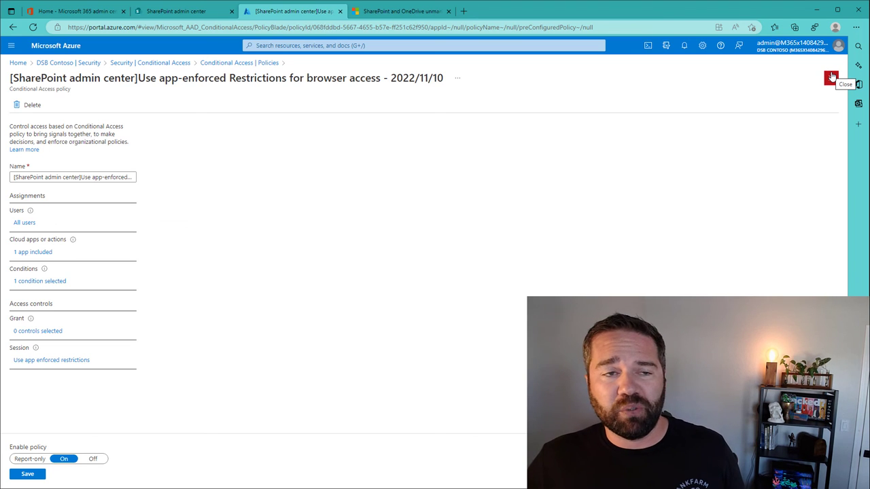
left_click(832, 77)
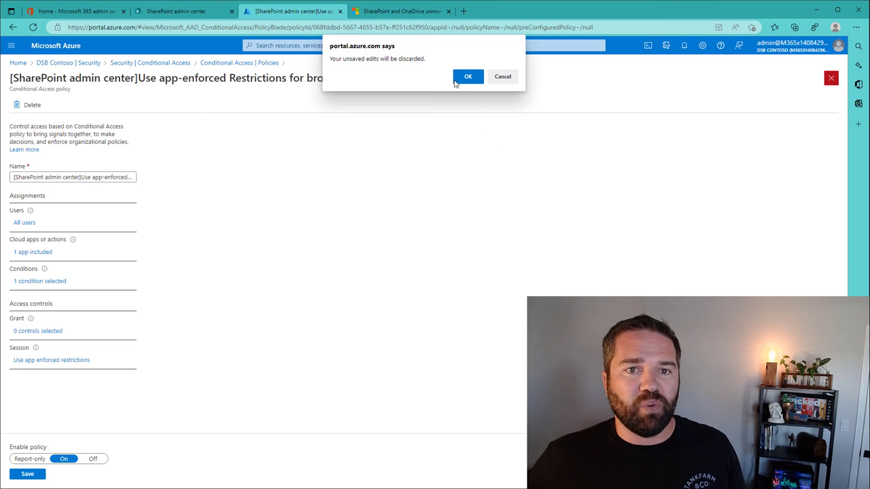
left_click(459, 78)
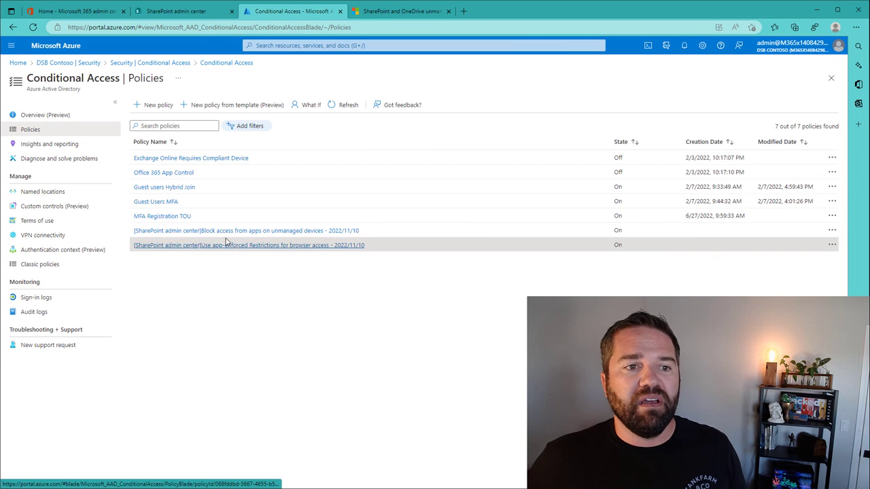